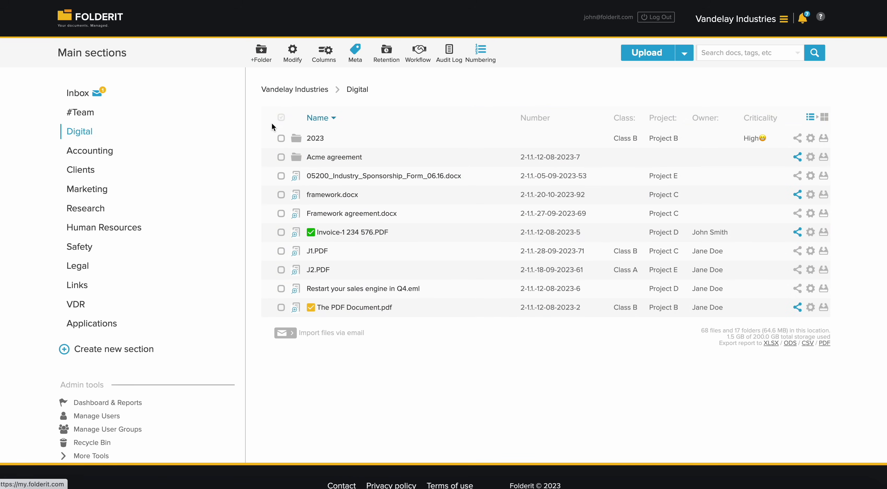
Step: Upload Acme Appendix 1.odt, Contract 1.doc and Invoice23124.png into Digital, then view the email import option
click(281, 138)
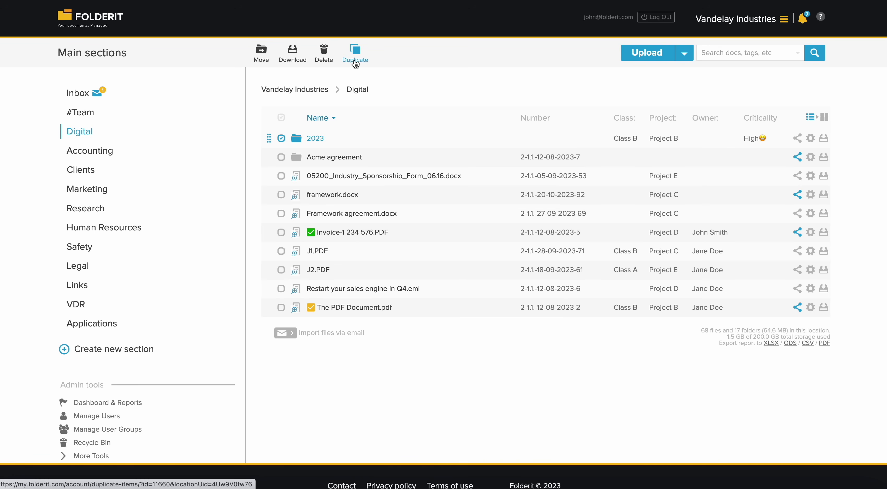
click(280, 138)
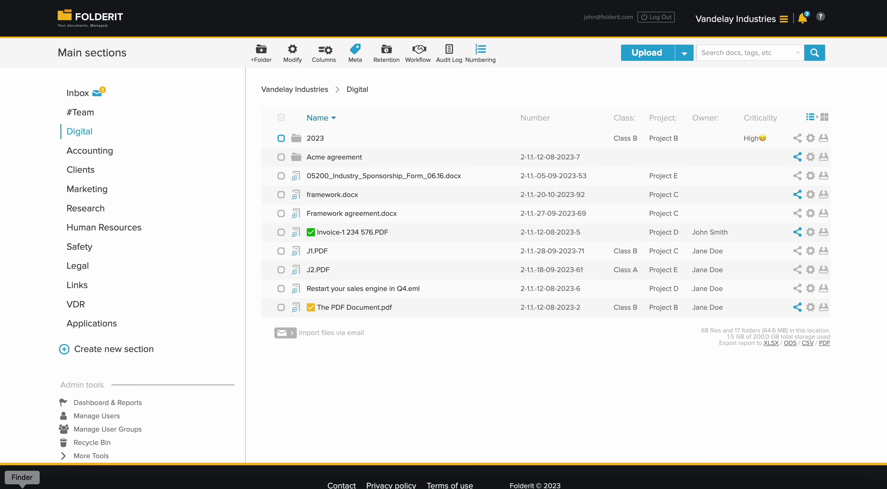
key(super+Tab)
drag(764, 13, 595, 90)
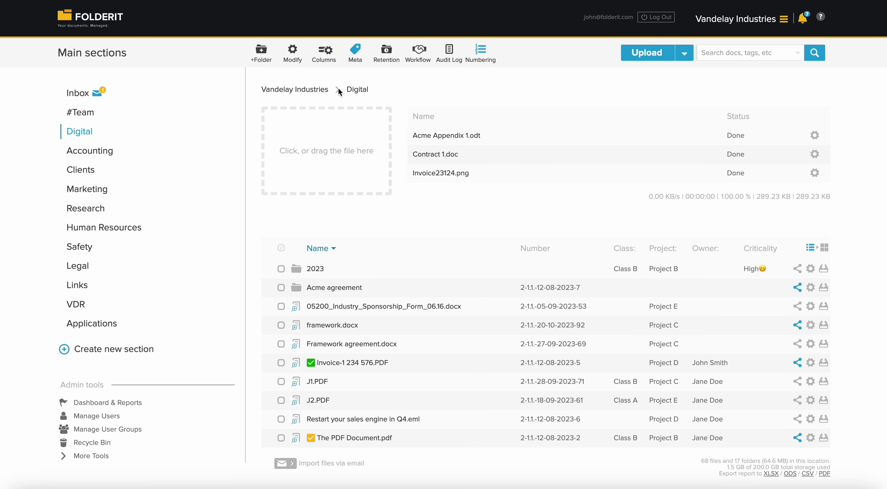
click(684, 55)
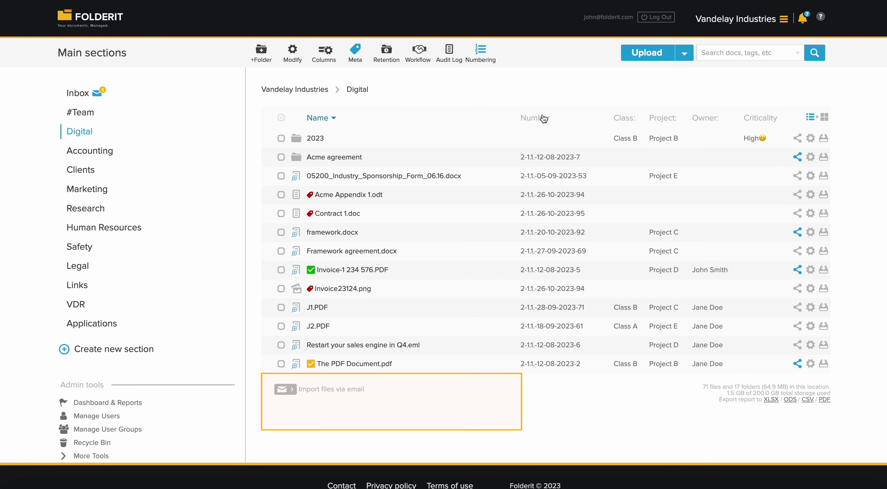
click(296, 409)
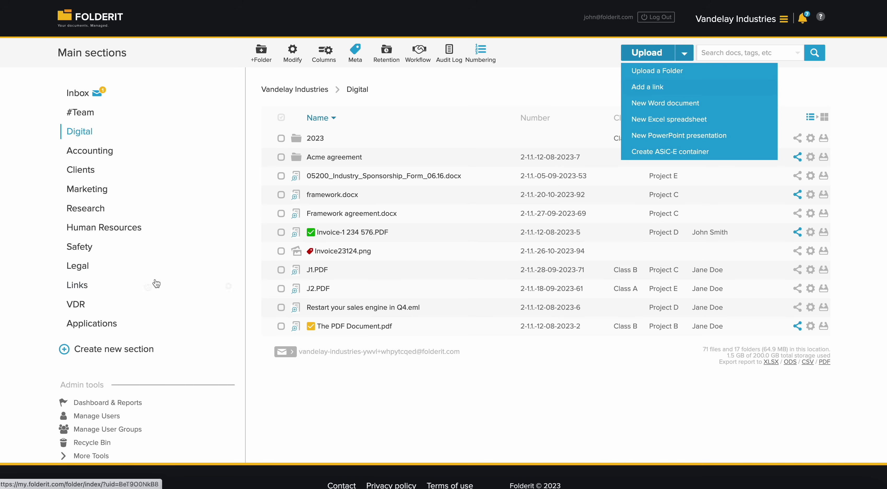
click(84, 291)
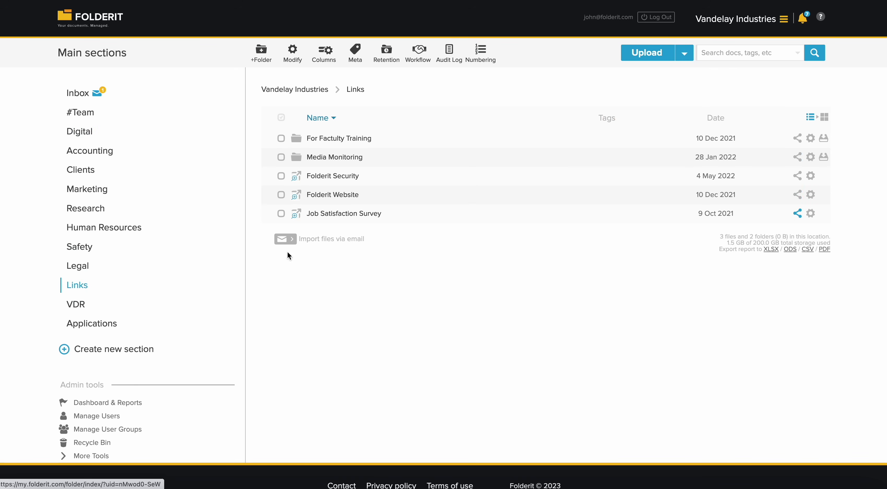
click(296, 215)
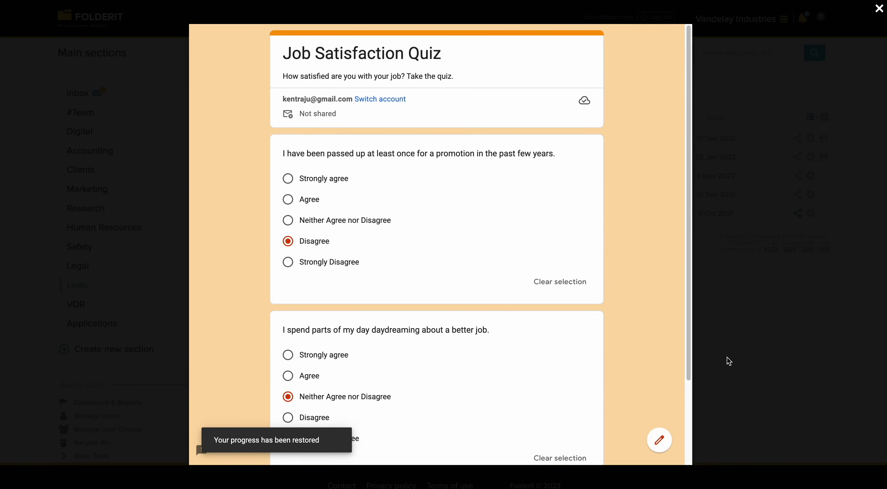
click(727, 357)
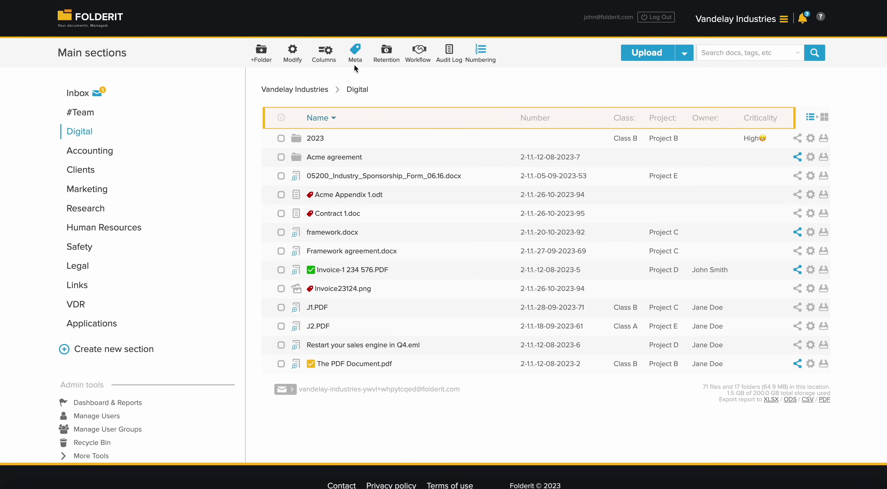
Step: Try moving Criticality between Number and Class in the Digital column settings, without saving
click(328, 59)
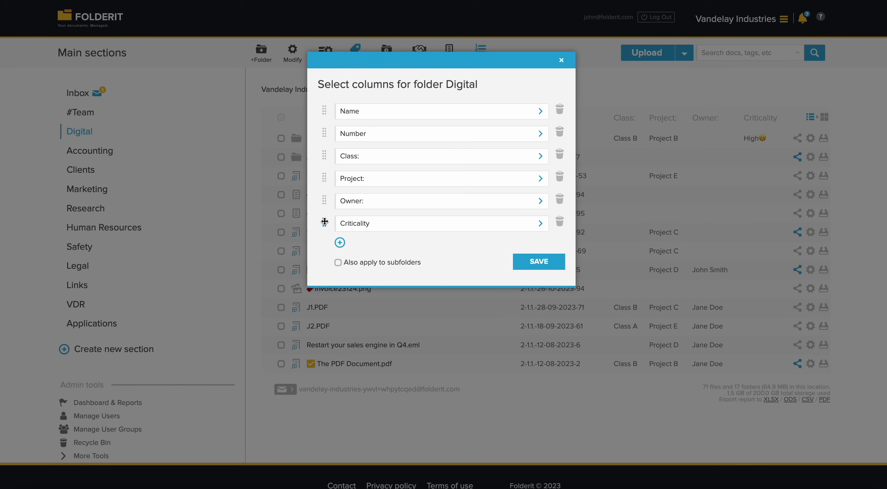
drag(324, 224, 327, 152)
click(358, 224)
scroll(442, 263, down, 2)
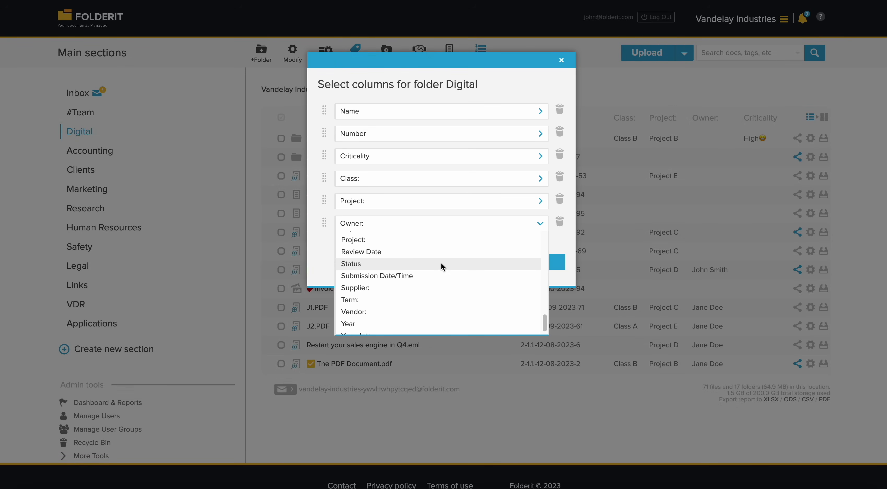
click(557, 250)
click(561, 60)
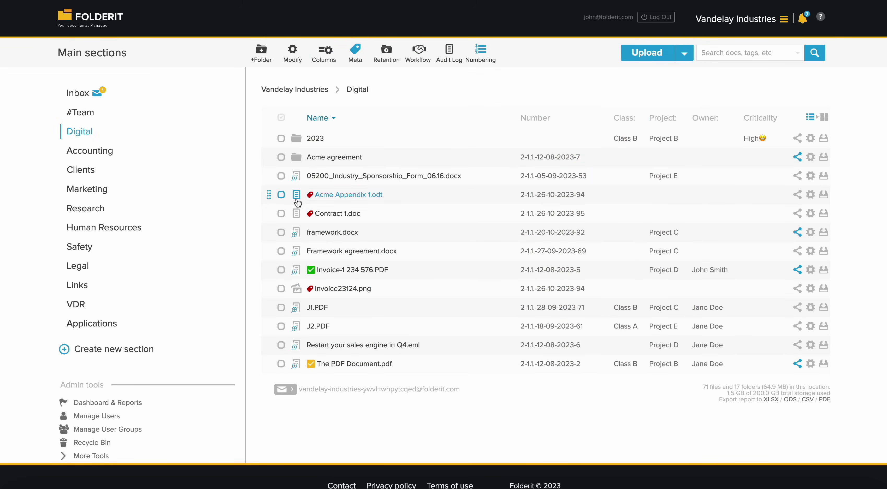
Step: Move Acme Appendix 1.odt and Contract 1.doc into the Acme agreement folder
click(281, 195)
click(281, 214)
drag(269, 196, 326, 161)
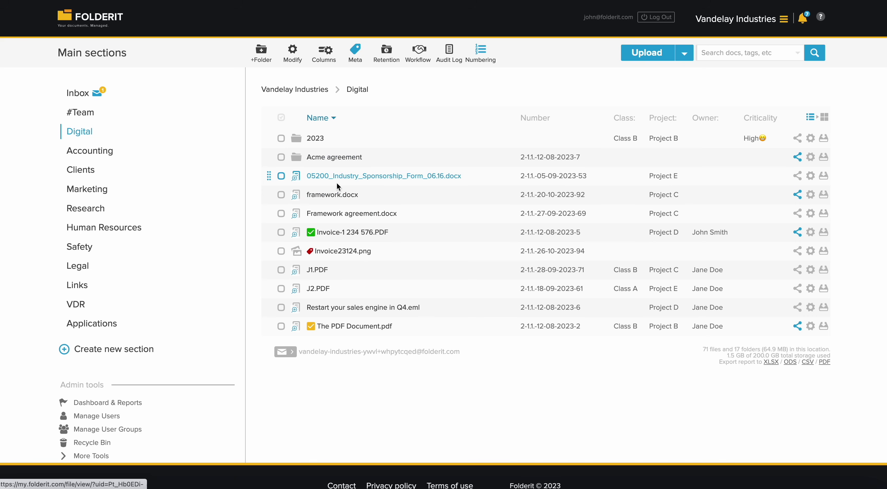
Step: Switch the list to thumbnails and briefly preview The PDF Document
click(824, 121)
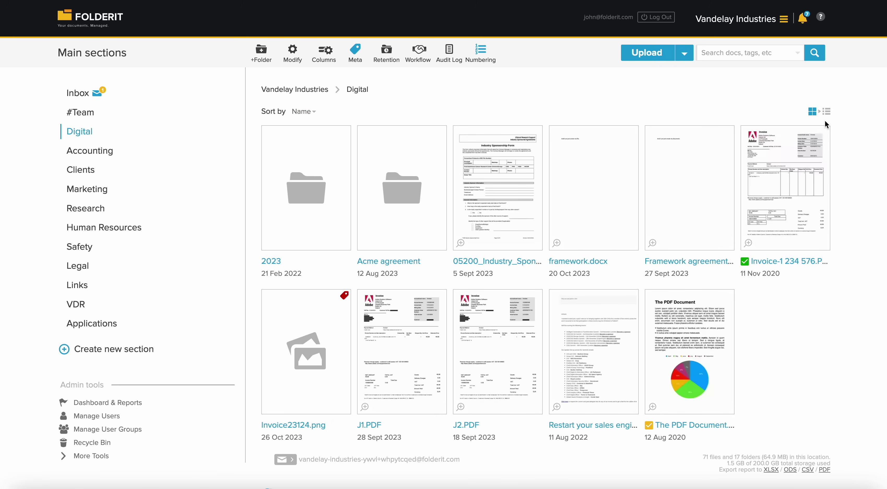
click(692, 333)
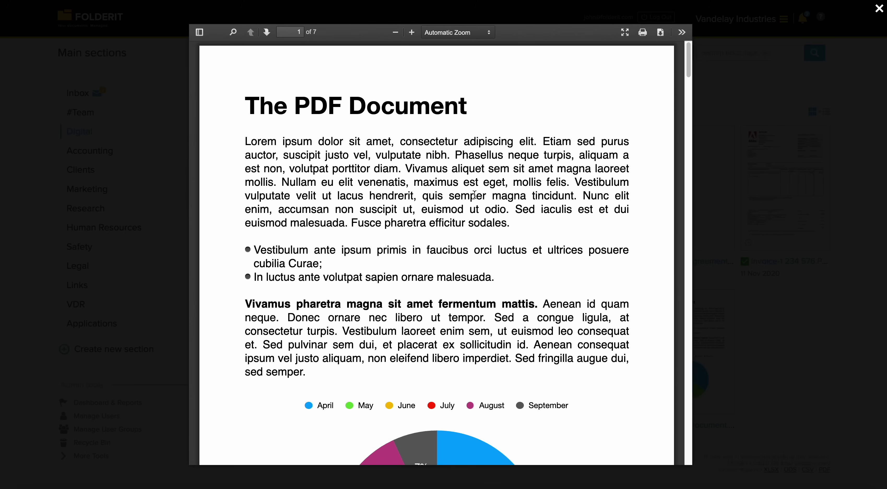
click(776, 396)
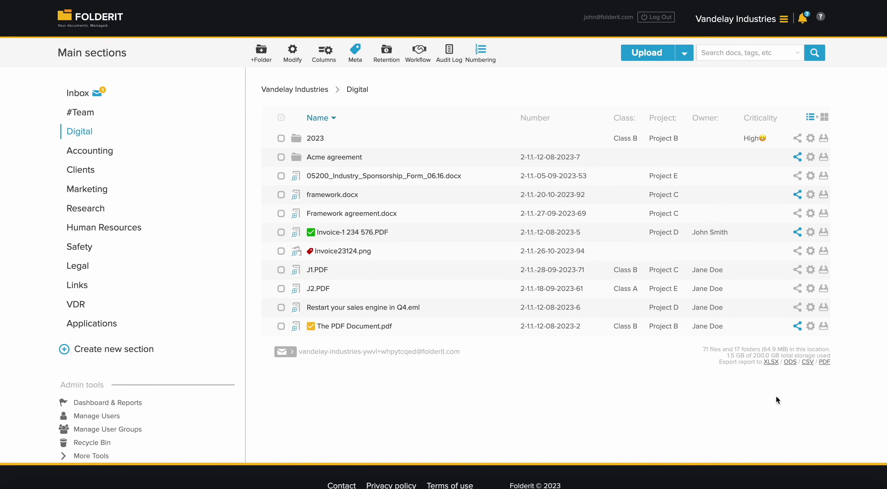
Step: Open The PDF Document.pdf's details and scroll through its metadata, related items, versions and audit log
click(351, 328)
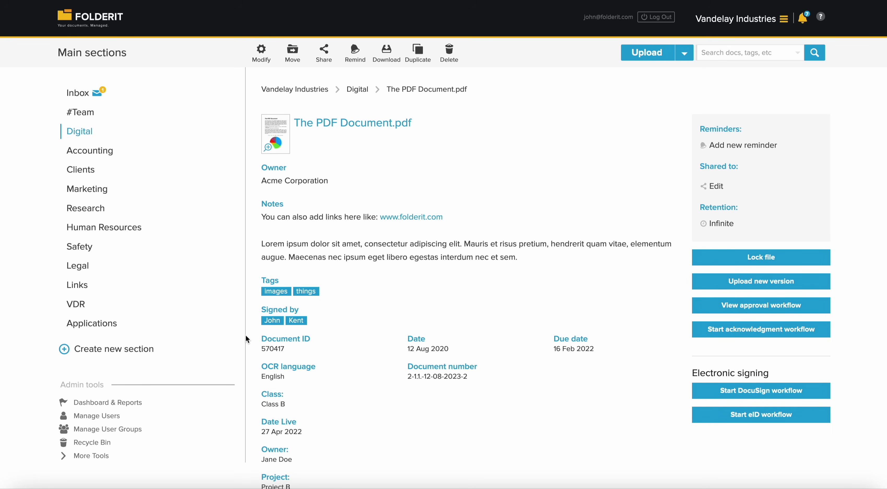
scroll(242, 335, down, 1)
scroll(239, 339, down, 3)
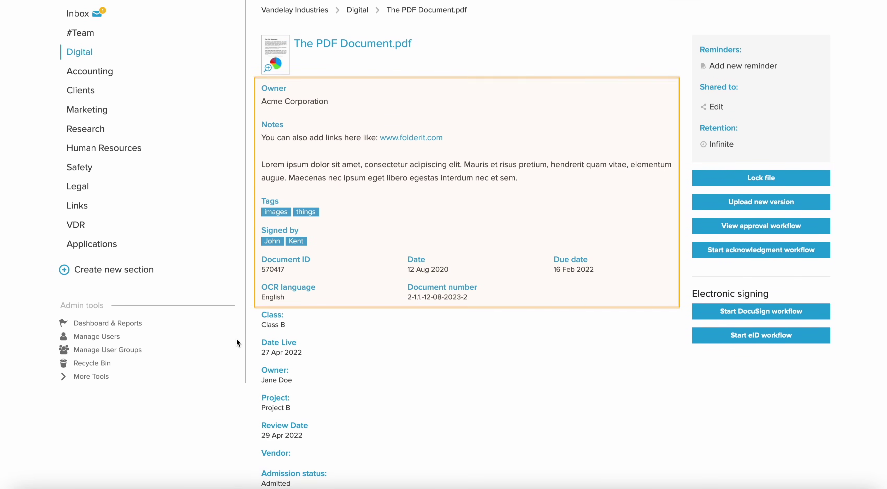
scroll(238, 342, down, 1)
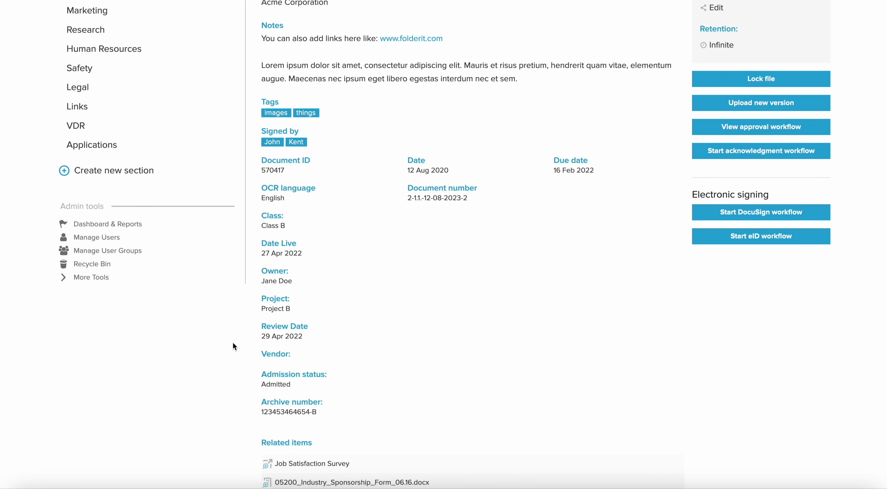
scroll(234, 346, down, 5)
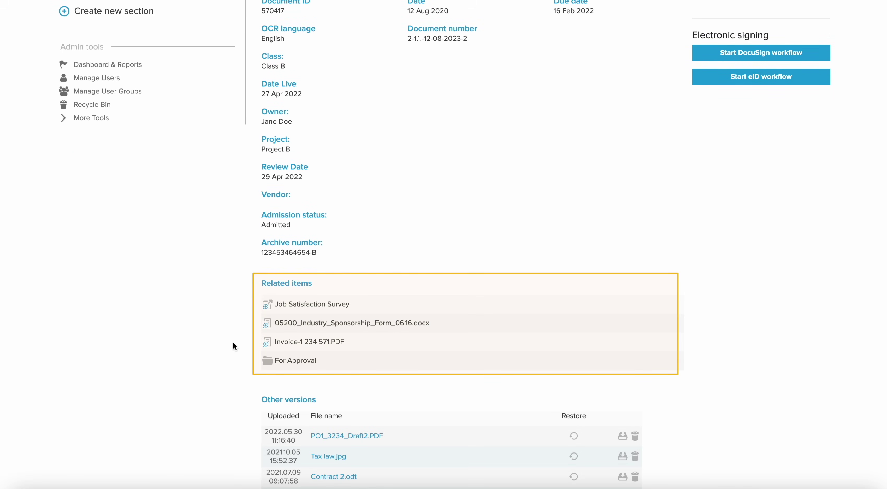
scroll(233, 344, down, 4)
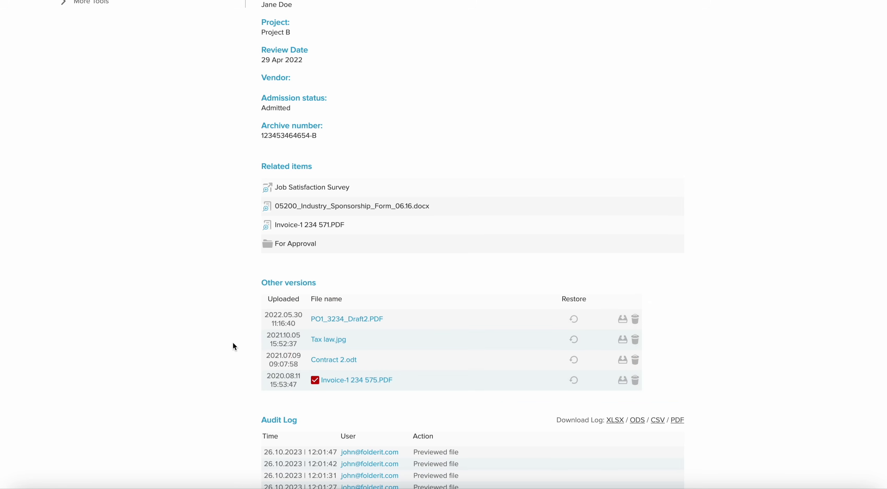
scroll(234, 346, down, 5)
scroll(237, 344, up, 15)
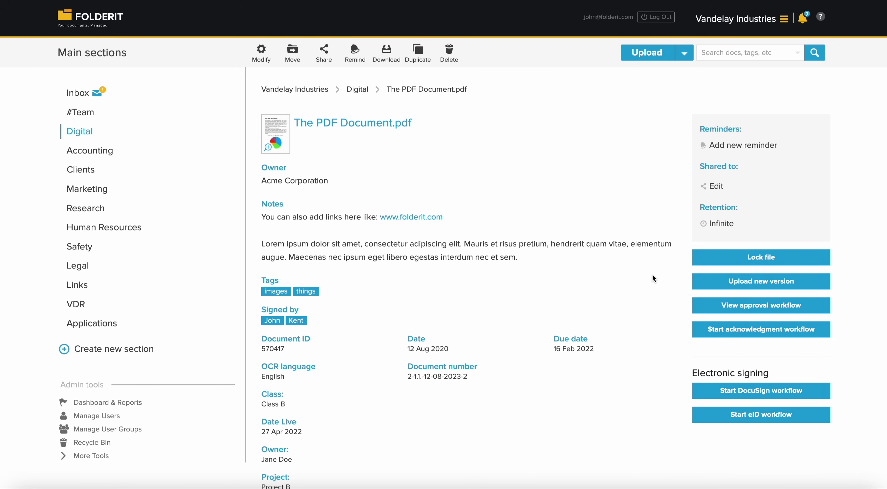
click(728, 144)
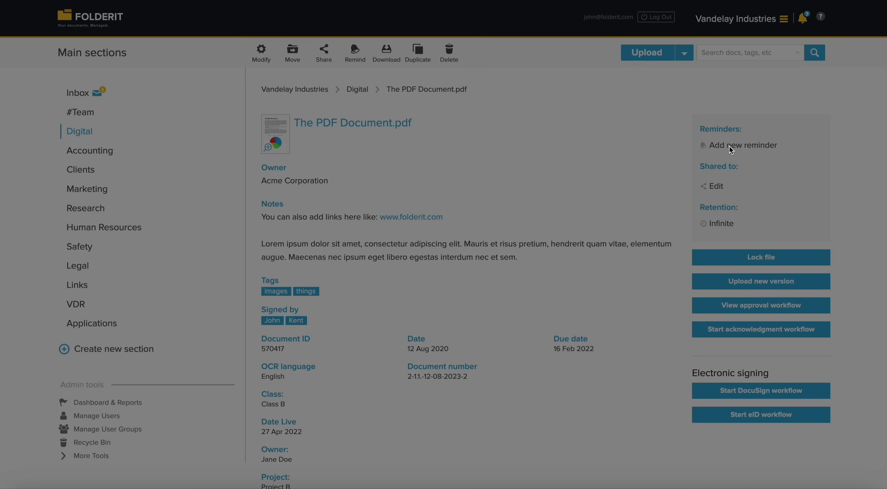
click(547, 113)
click(487, 144)
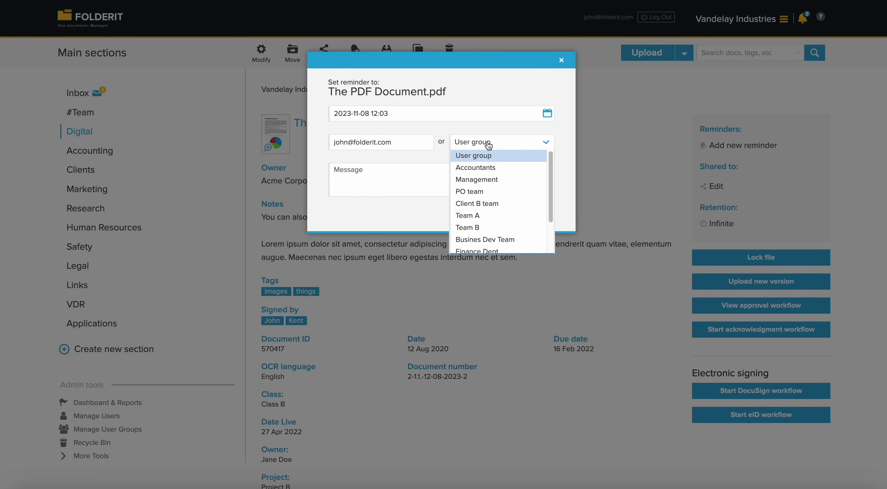
click(487, 179)
click(482, 179)
click(528, 212)
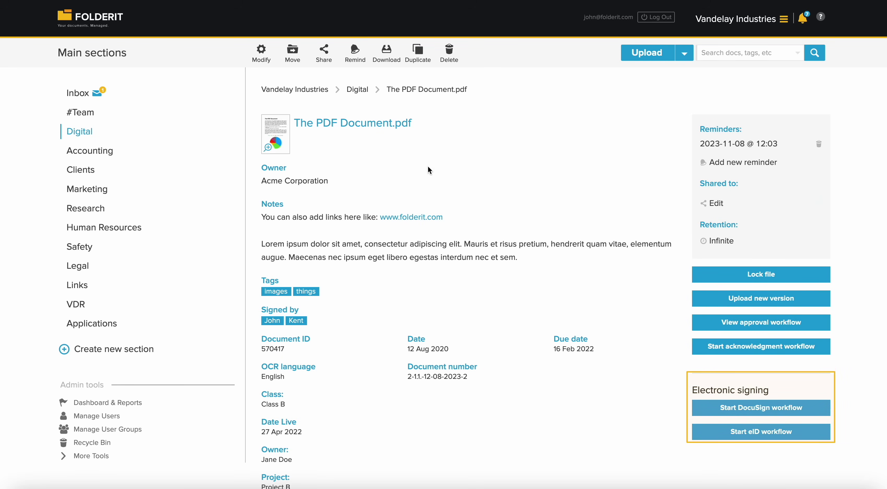
Step: In the Incoming invoices workflow settings, try DocuSign, eID and Acknowledgement, then keep Approval
click(71, 152)
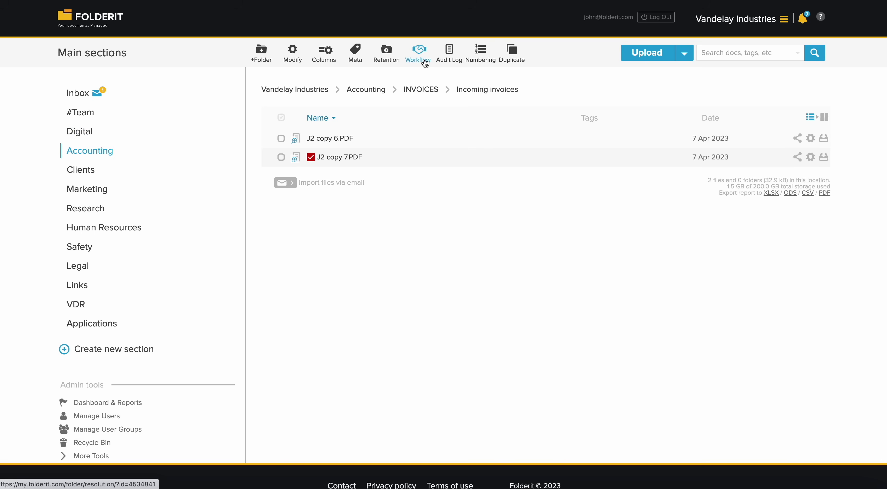
click(423, 58)
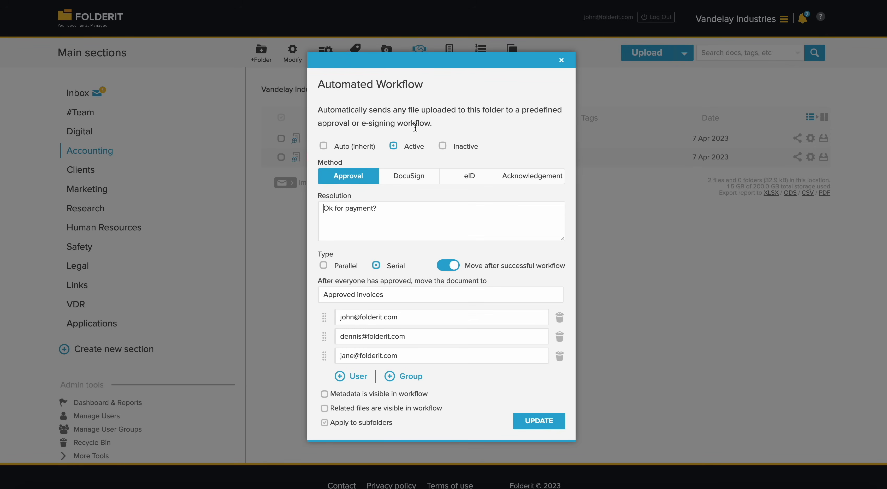
click(436, 181)
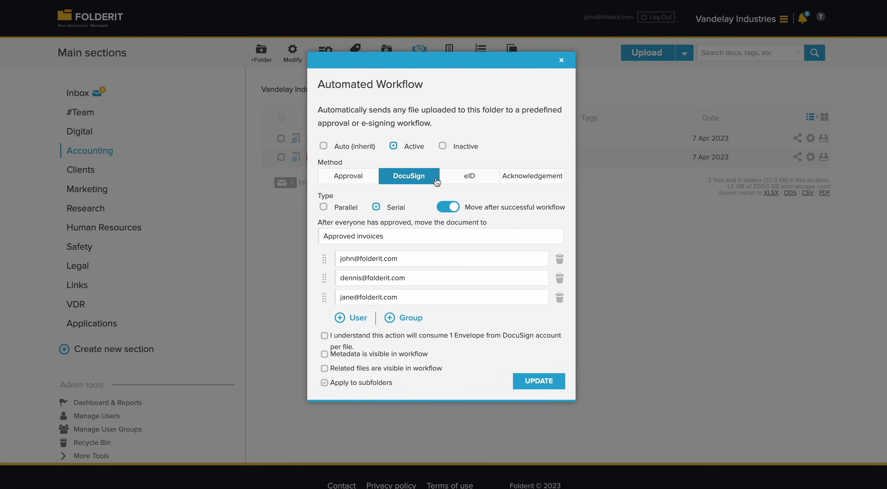
click(470, 176)
click(537, 178)
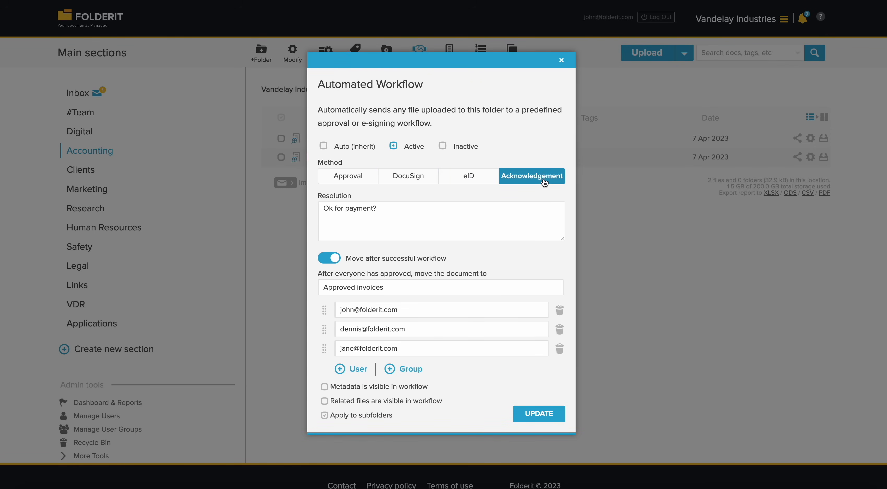
click(363, 187)
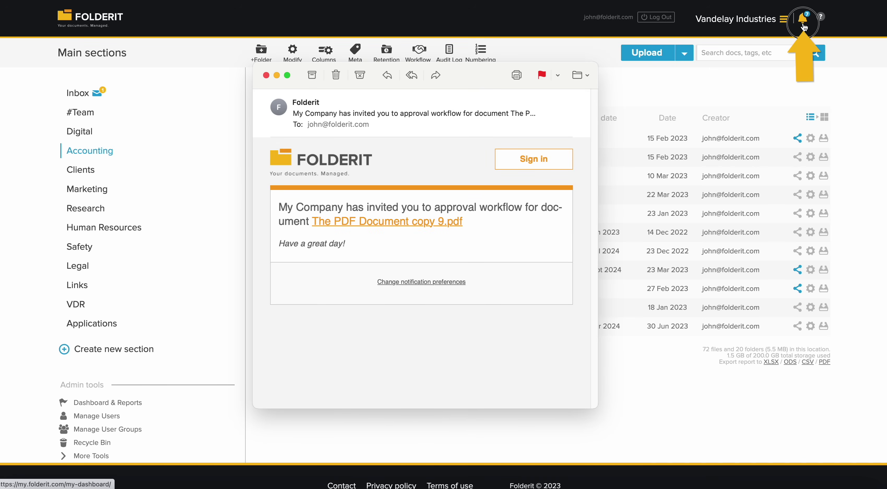
Step: Open My Dashboard from the notification bell at the top right
click(804, 24)
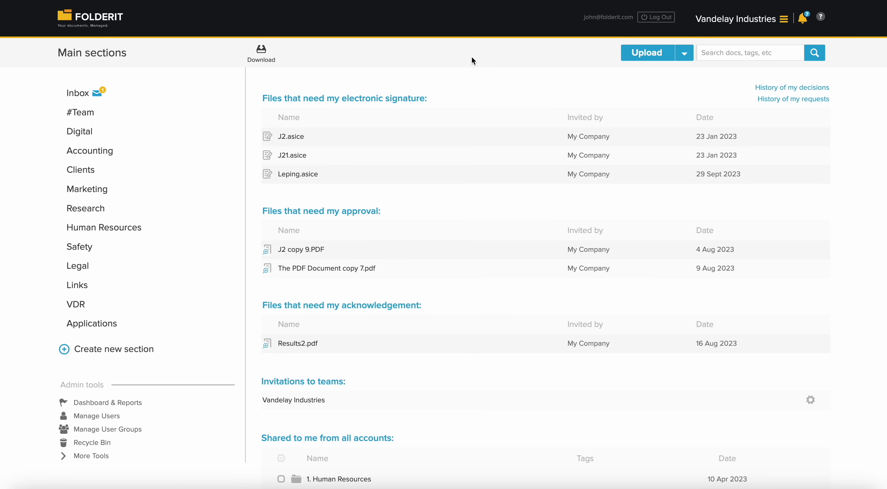
Step: Review The PDF Document copy 7.pdf's approval request, then preview Invoice_123 from the Accounting folder
click(315, 273)
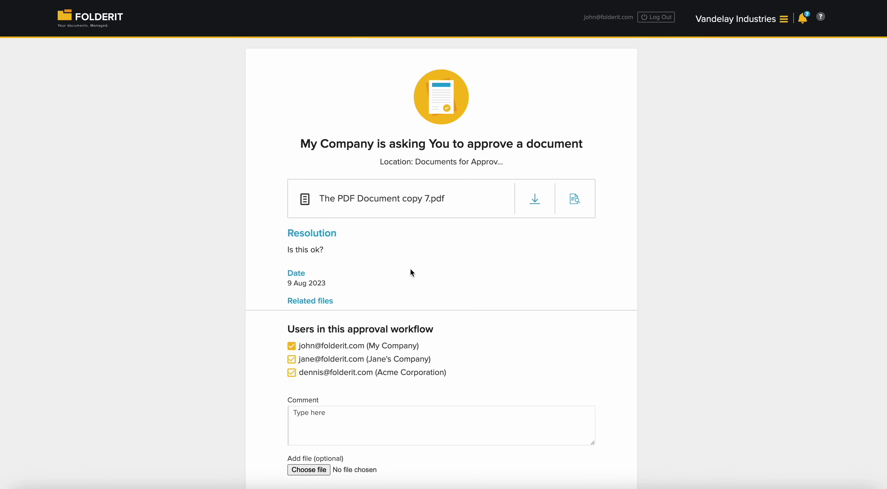
scroll(410, 269, down, 2)
scroll(83, 37, up, 2)
click(84, 26)
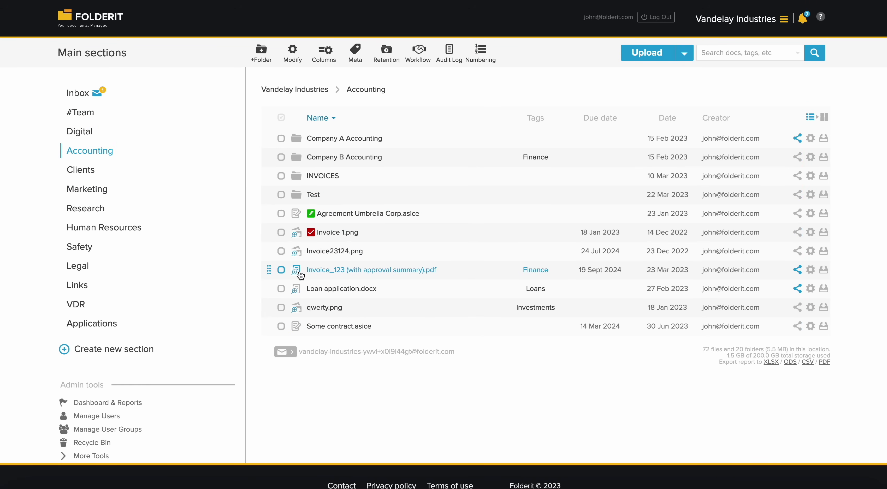
click(299, 273)
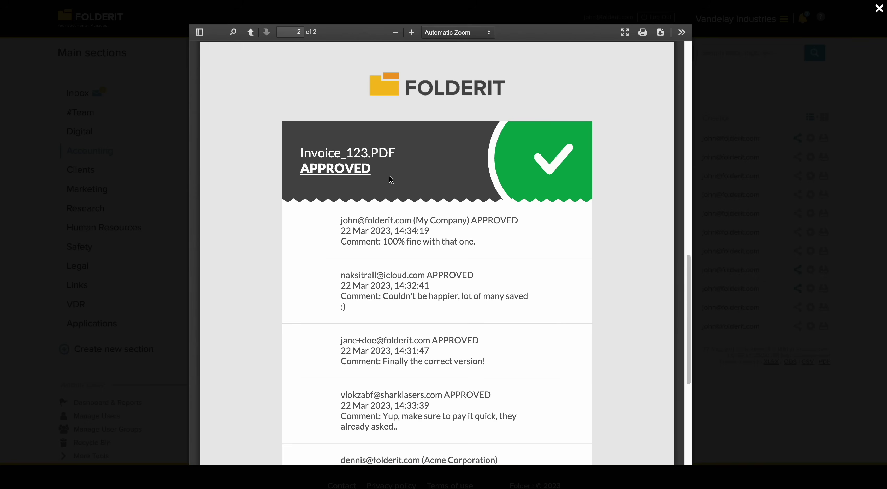
Step: Scroll through the Invoice_123 preview and its approval summary, then close it
scroll(247, 162, up, 15)
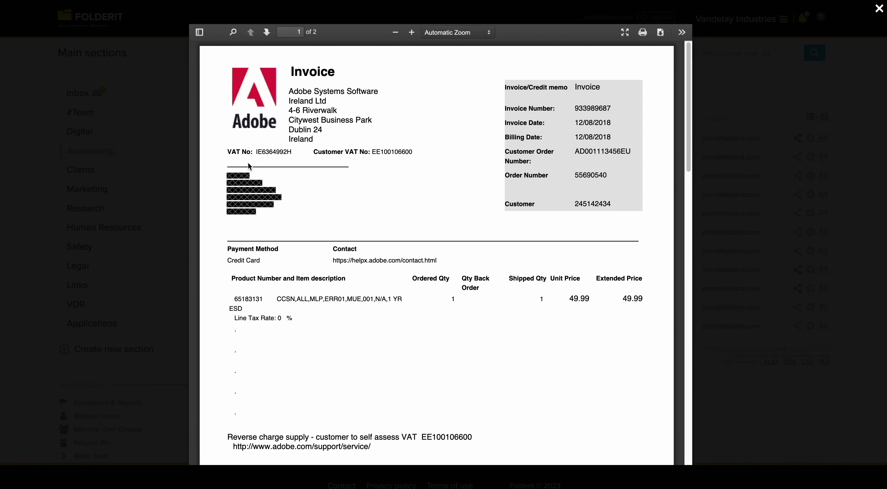
scroll(247, 163, down, 10)
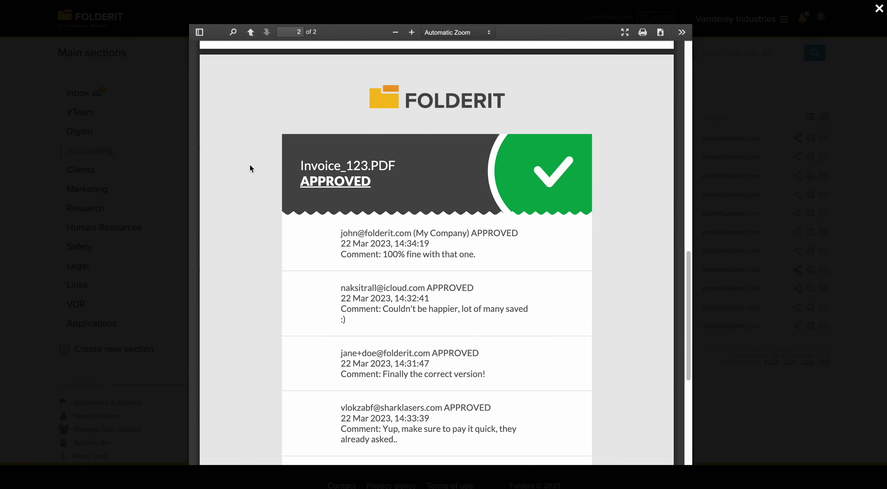
click(799, 341)
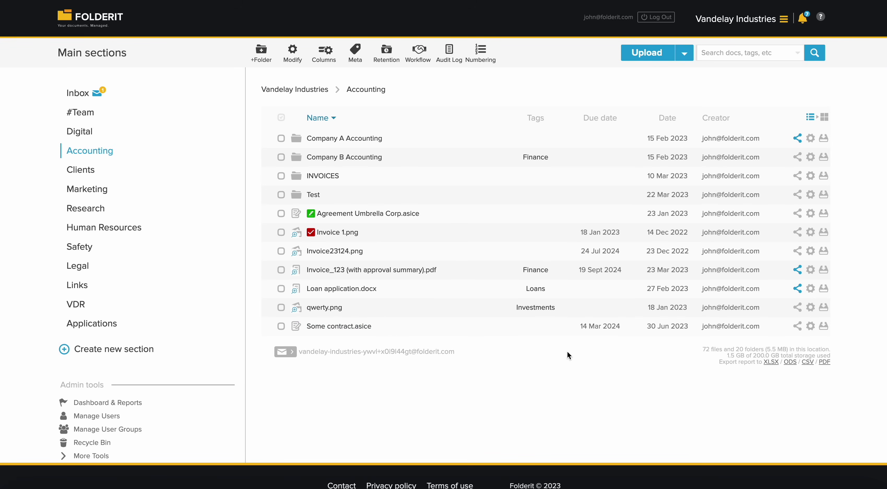
Step: Open Dashboard & Reports, go to All Files, and view the Nearing Due Date and Pending Approval reports
click(89, 403)
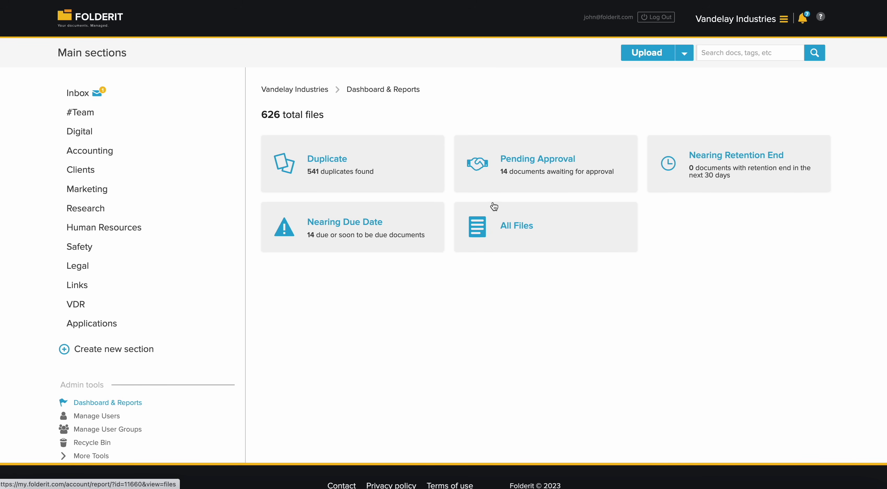
click(530, 227)
click(635, 119)
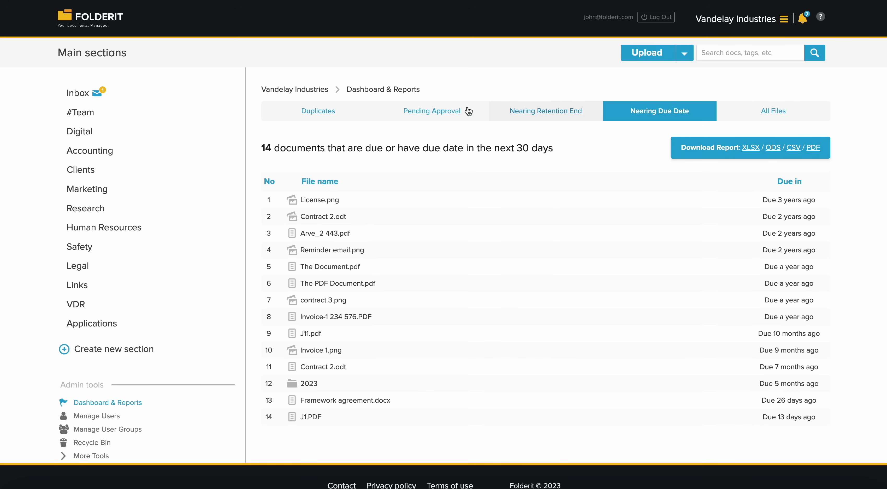
click(426, 111)
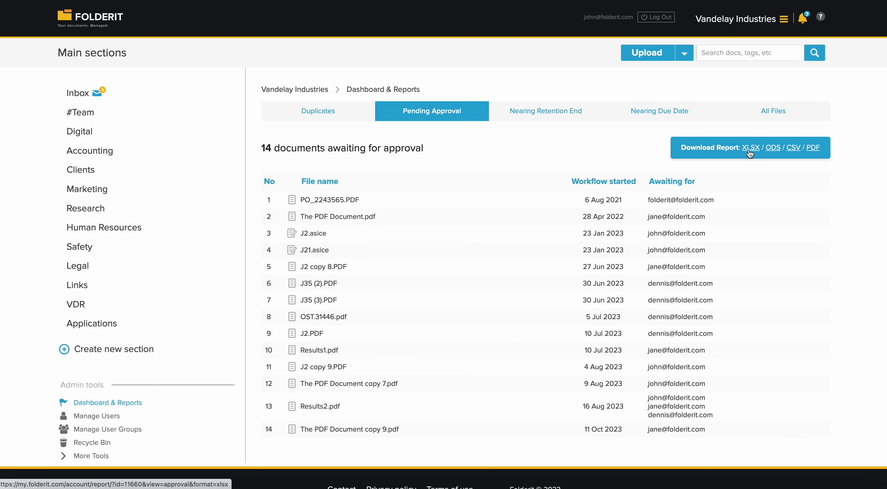
Step: Glance at the Pwd policy settings from Manage Users, then return to the Vandelay Industries user list
click(109, 421)
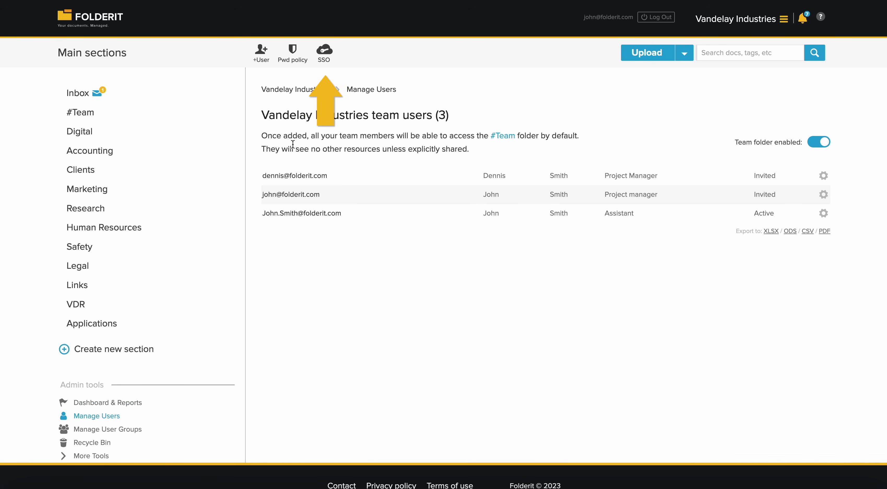
click(285, 55)
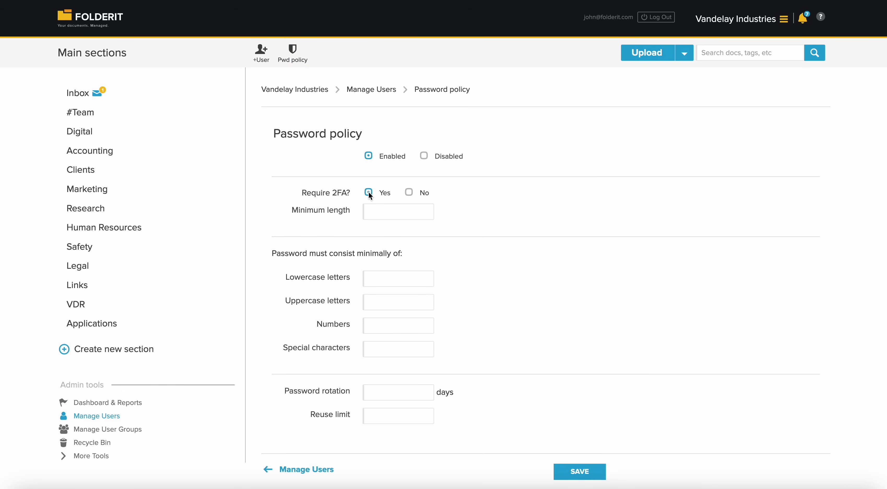
click(97, 415)
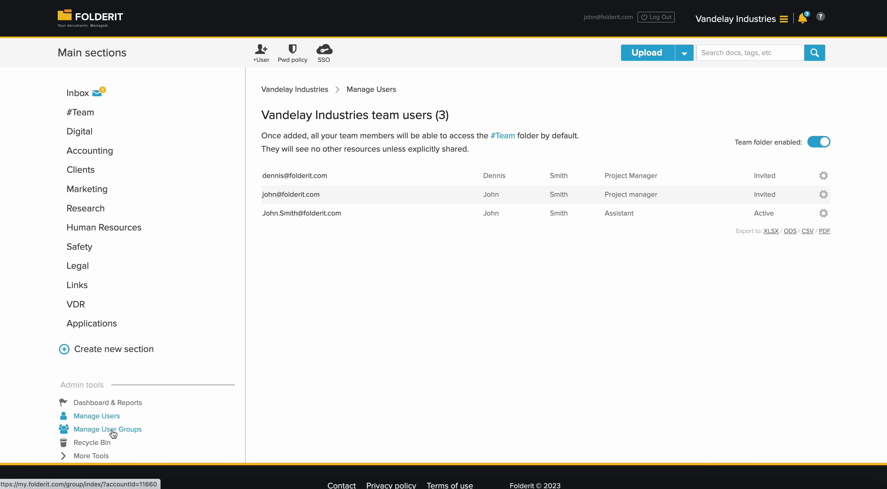
Step: View the Accountants group's single member and its Finance, Client A and Clients shares
click(112, 430)
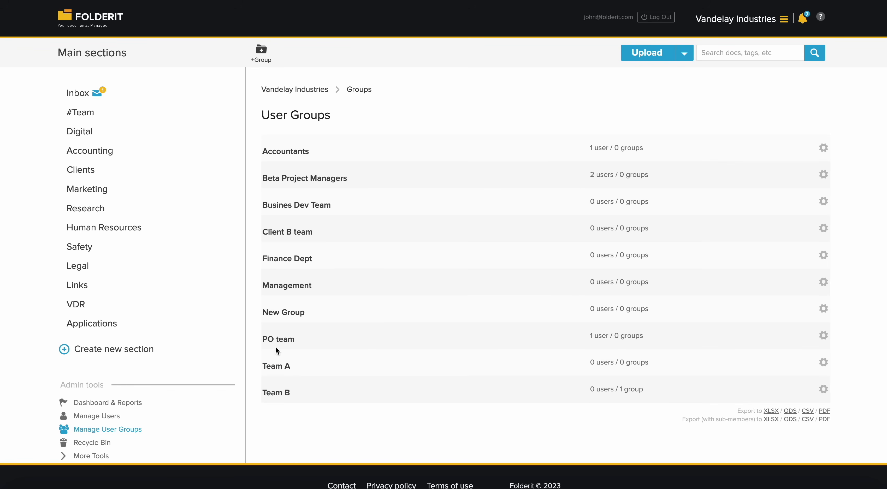
click(294, 157)
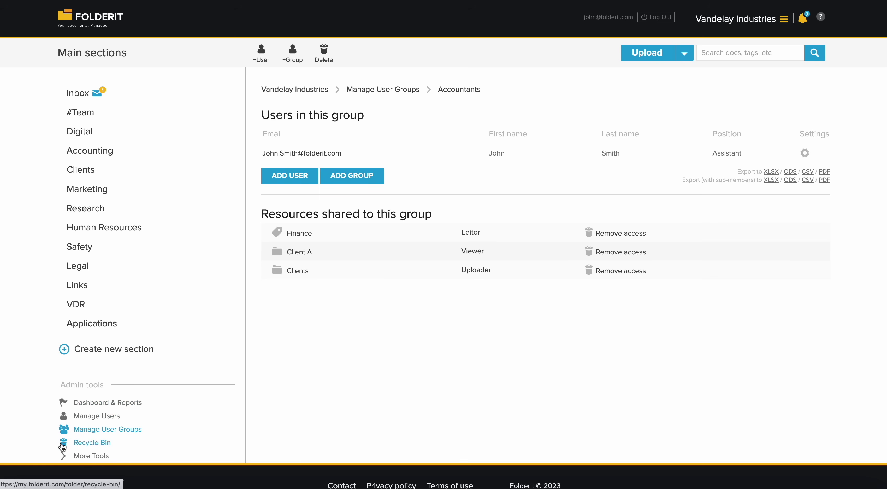
Step: Show the Recycle Bin's deleted items, such as Projects and Invoice23124.png, and expand More Tools
click(62, 446)
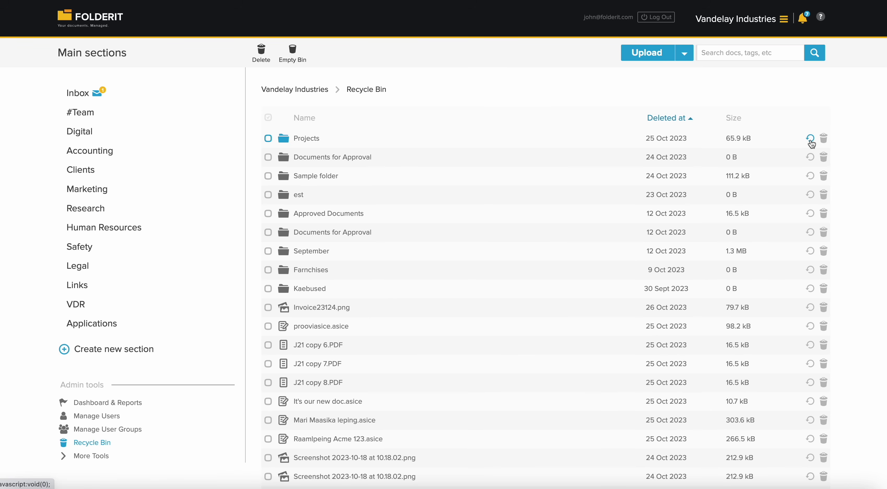
click(87, 456)
scroll(41, 420, down, 3)
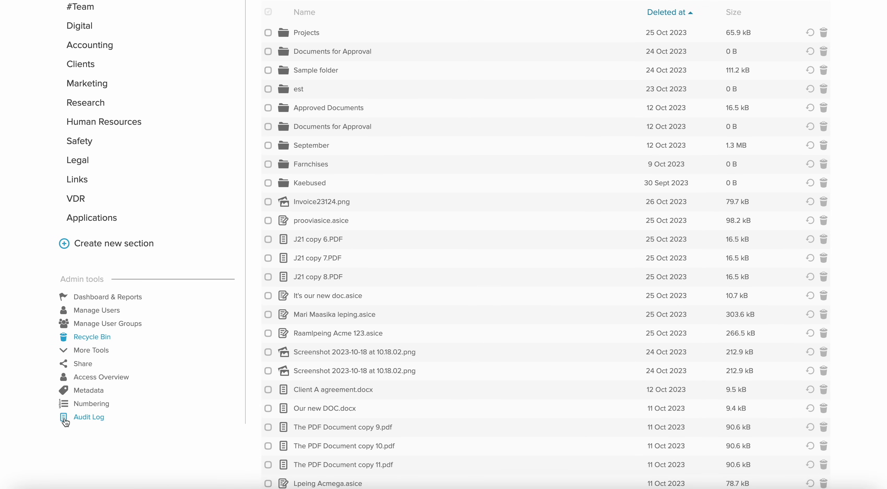
Step: Filter the Global Audit Log to File: Delete actions between 2023-09-01 and 2023-09-30
click(66, 421)
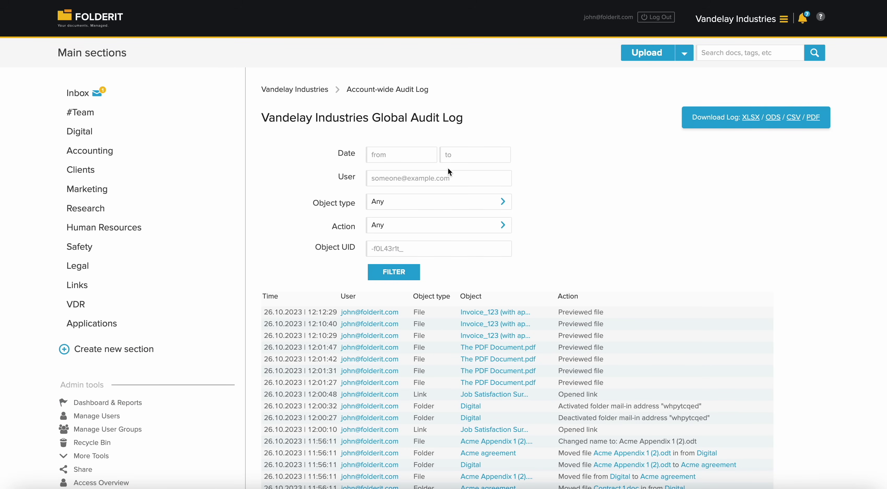
click(413, 155)
click(447, 209)
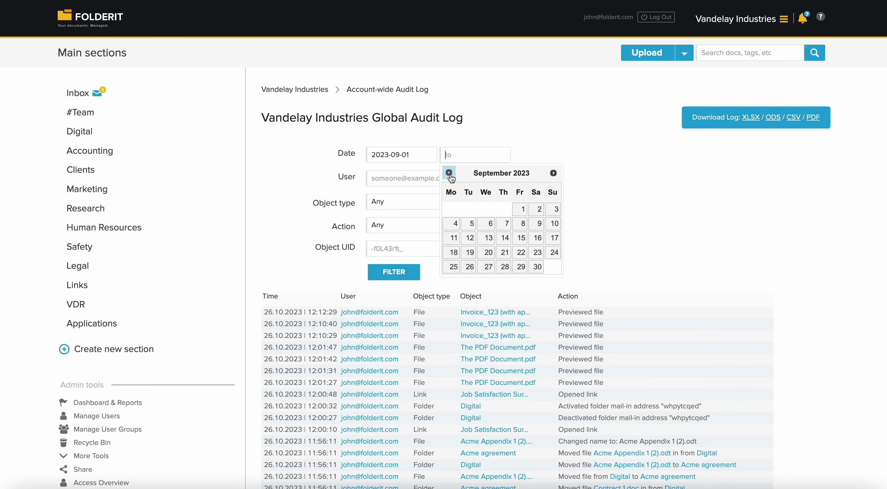
click(536, 267)
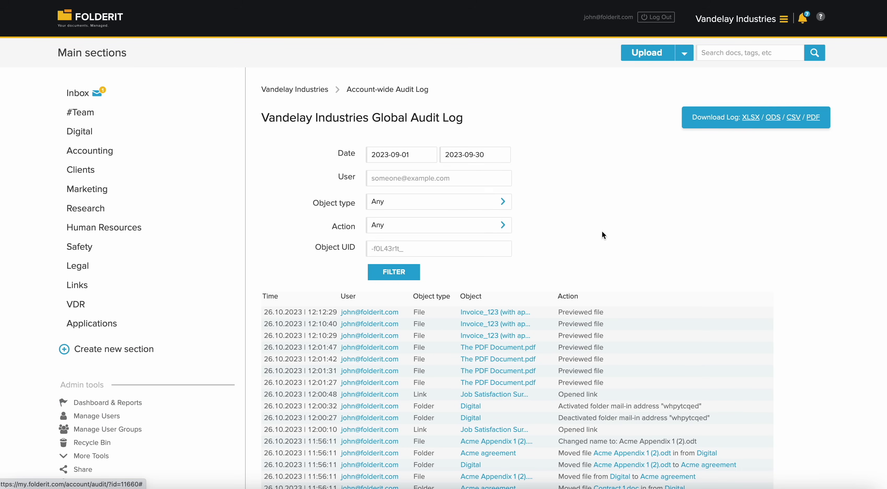
click(443, 230)
scroll(428, 273, down, 5)
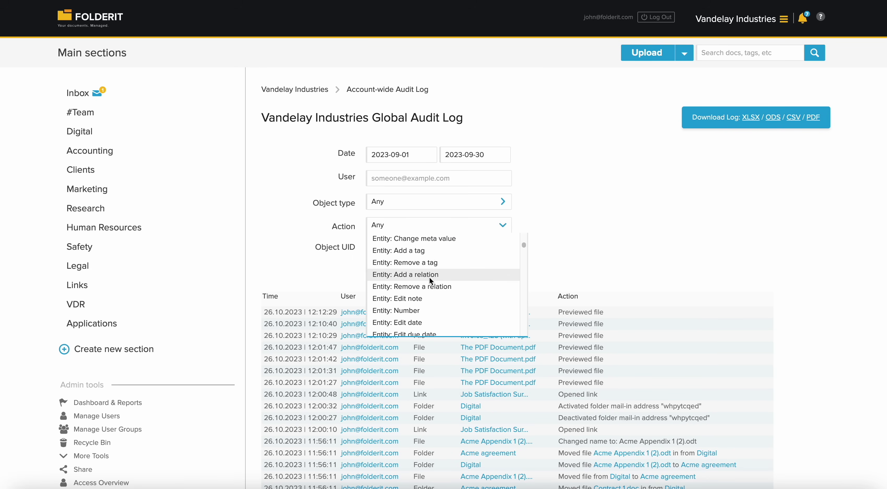
scroll(429, 278, down, 3)
click(428, 280)
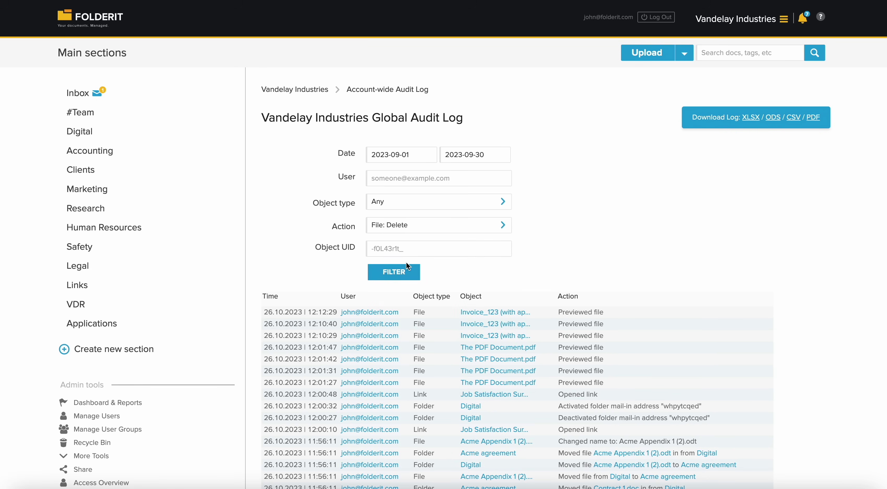
click(404, 277)
Step: Open Legal › Delicate Data and show its Advanced retention fields
click(71, 271)
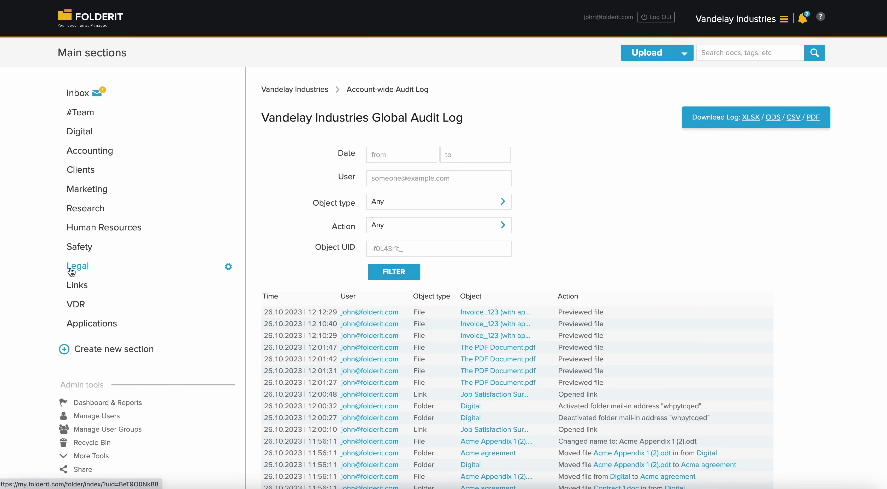
click(316, 176)
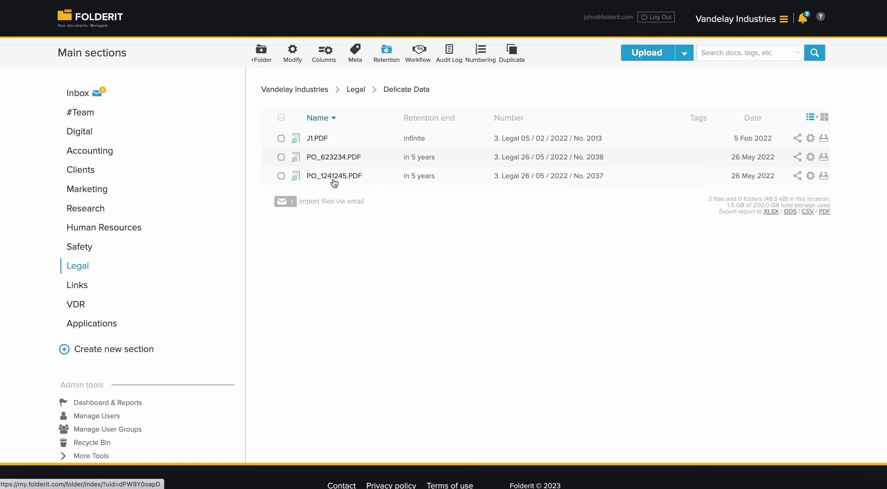
click(386, 56)
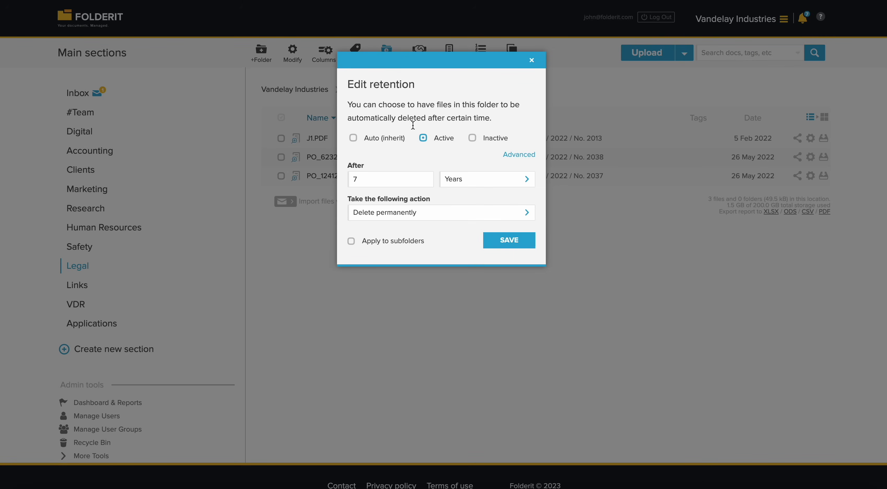
click(519, 158)
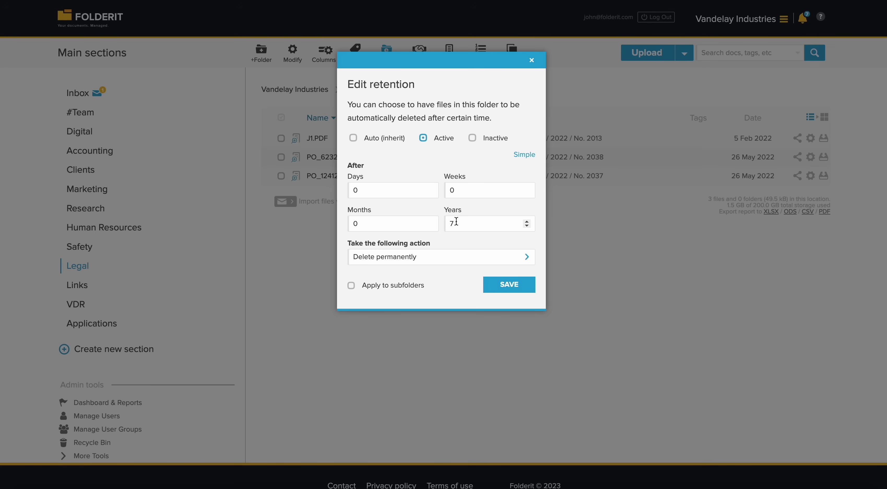
Step: Set retention to 1 year and 20 days, keeping Delete permanently, and close the dialog
click(394, 191)
text(20)
click(527, 226)
click(527, 227)
click(527, 227)
click(448, 265)
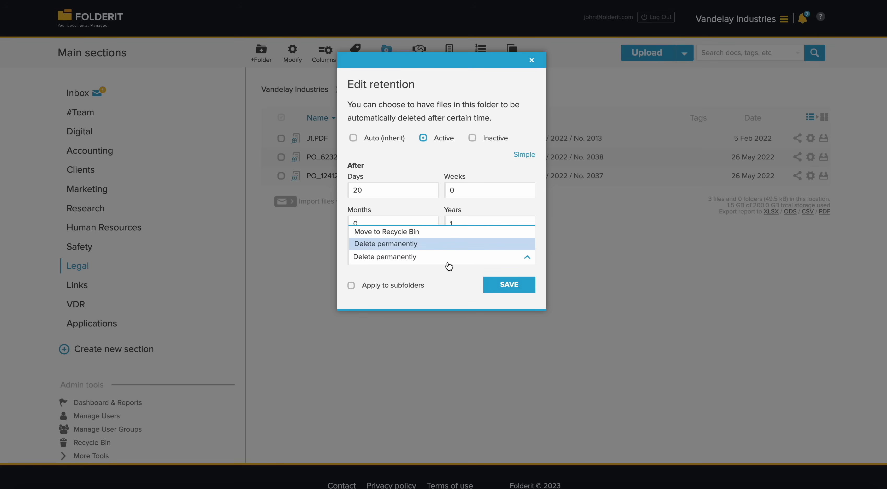
click(449, 266)
click(639, 279)
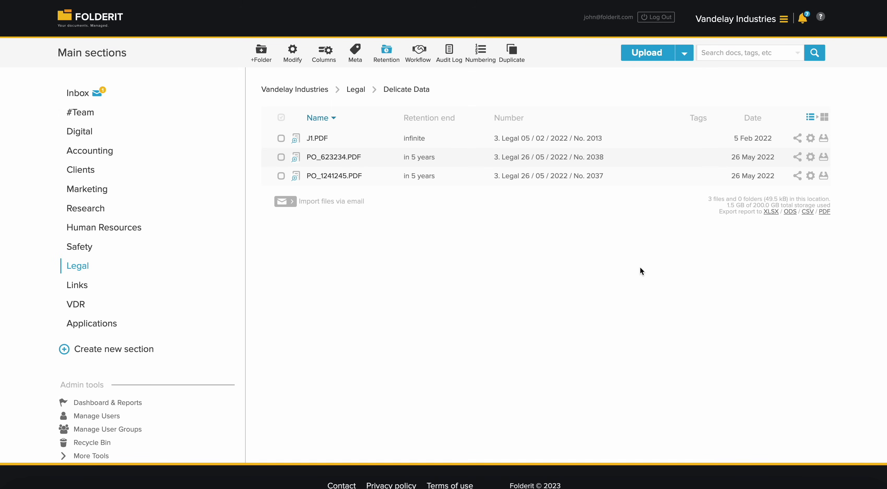
Step: Back in Legal, browse the Numbering scheme's element options and close it unchanged
click(79, 268)
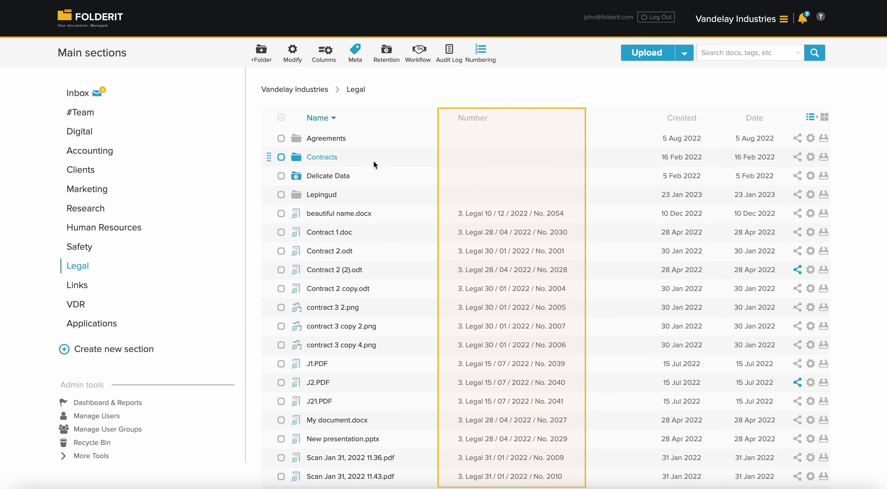
click(488, 62)
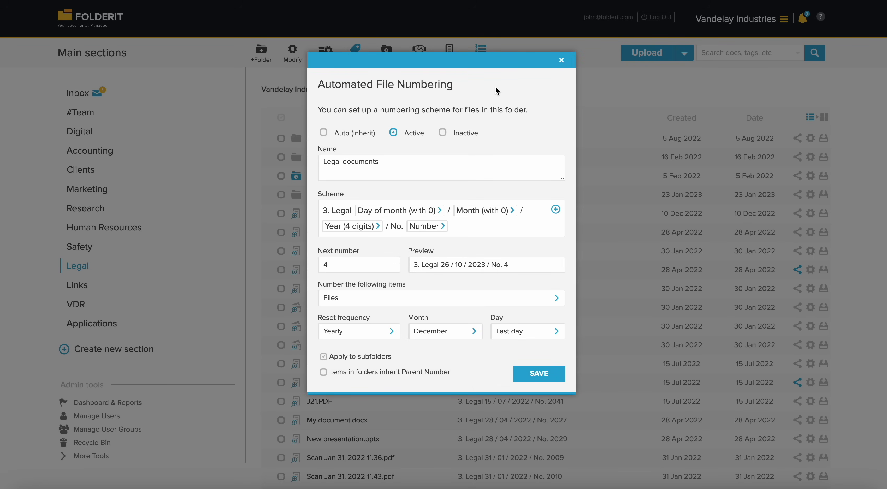
click(555, 209)
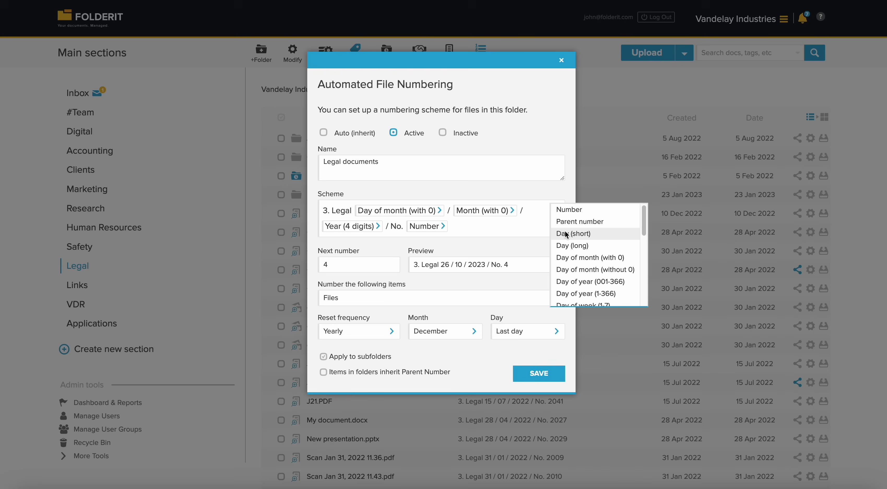
scroll(578, 236, down, 2)
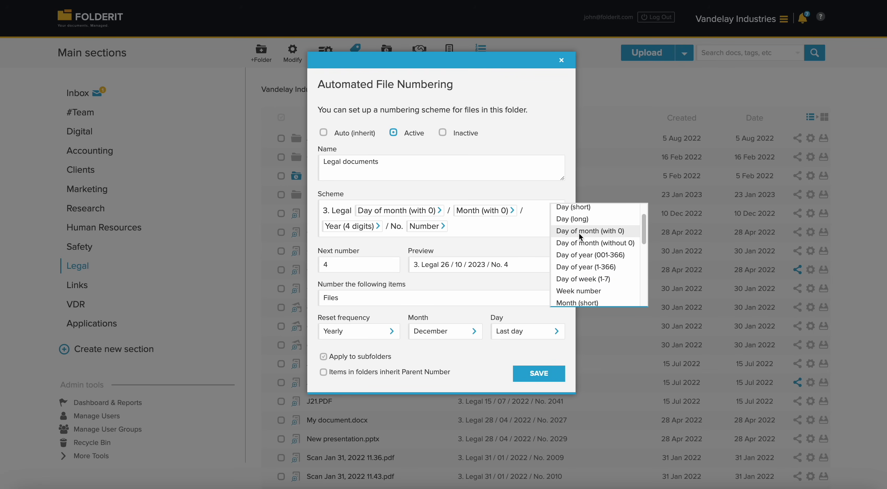
scroll(581, 241, down, 1)
click(629, 89)
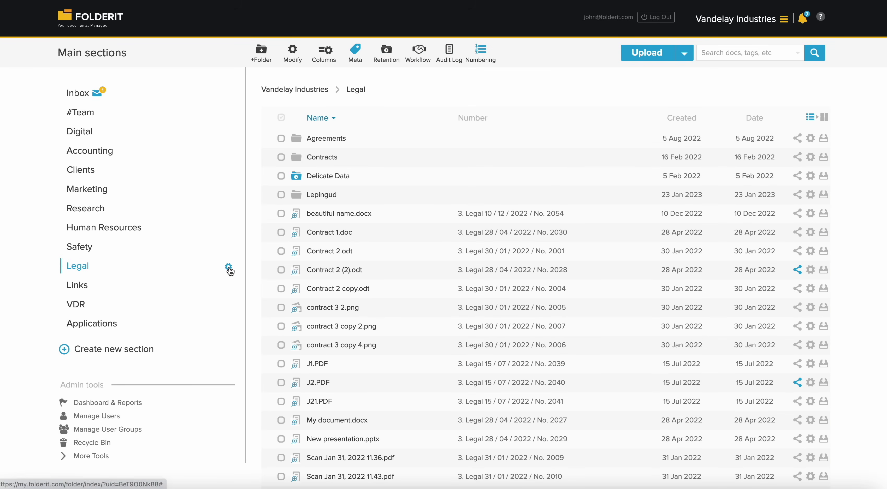
Step: Start sharing the Legal folder with a colleague's suggested e-mail address
click(229, 267)
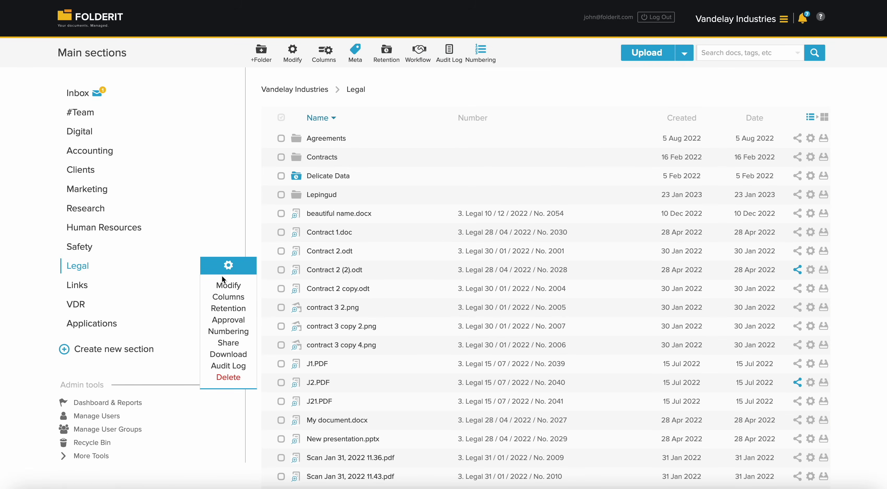
click(229, 342)
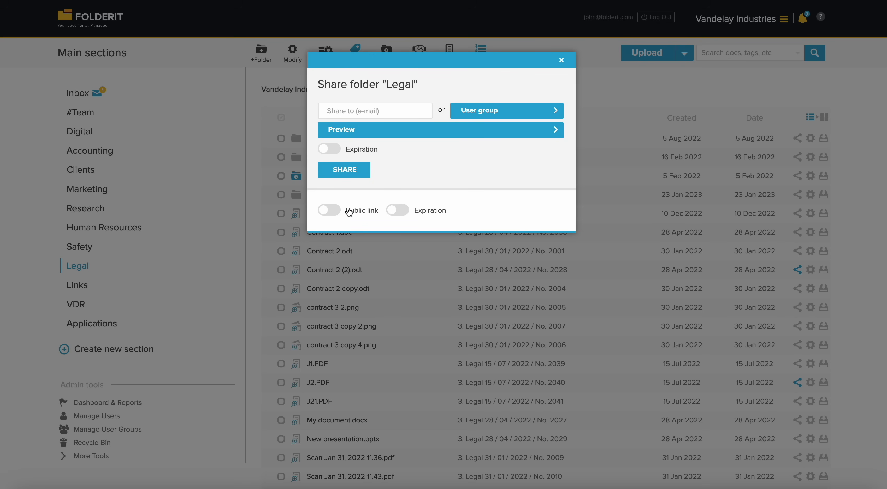
click(365, 111)
text(jane)
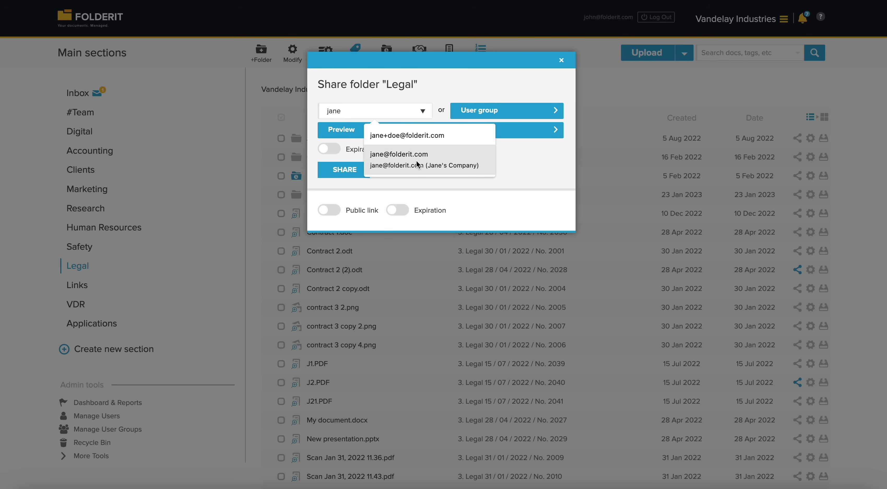
click(413, 162)
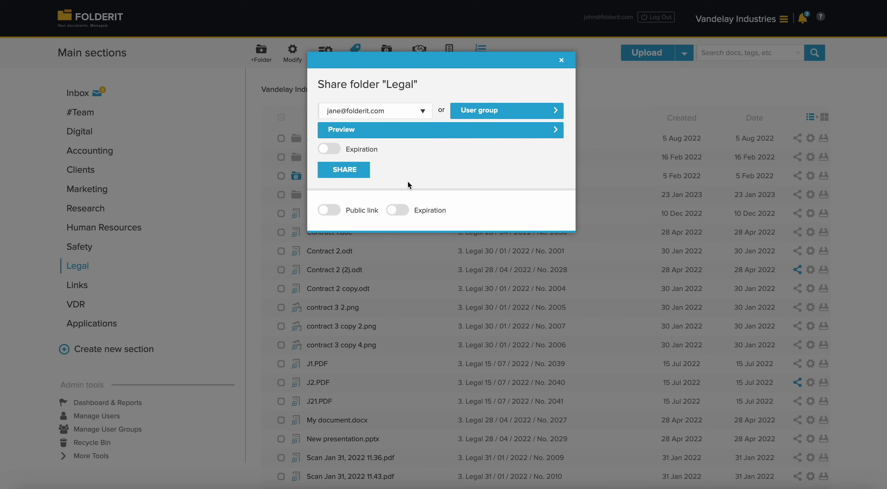
Step: Glance at the User group list, then set the share role to Custom permissions
click(480, 110)
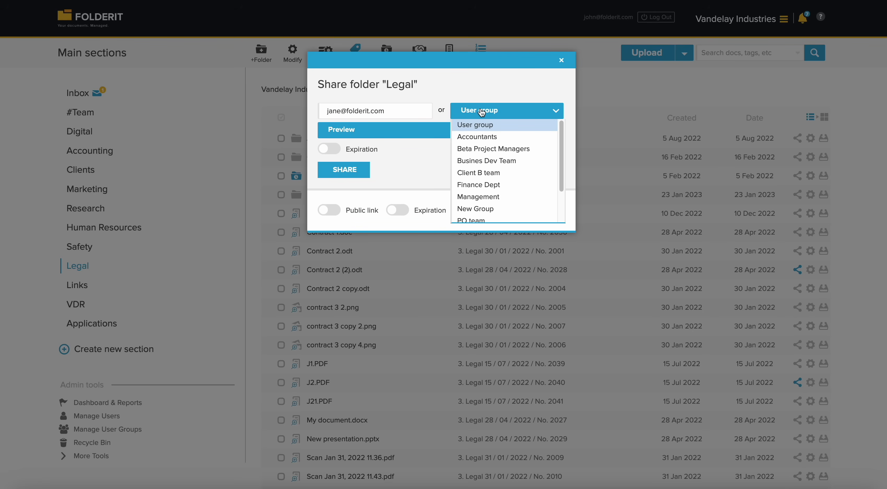
click(481, 111)
click(434, 130)
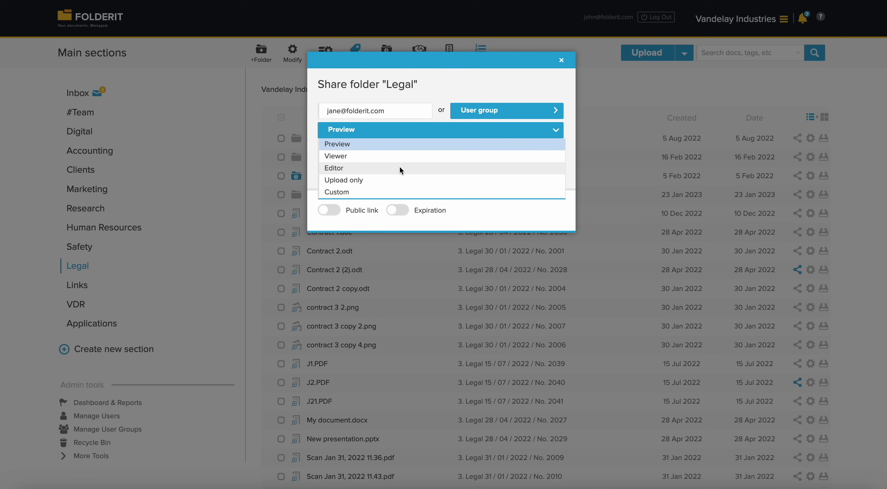
click(389, 193)
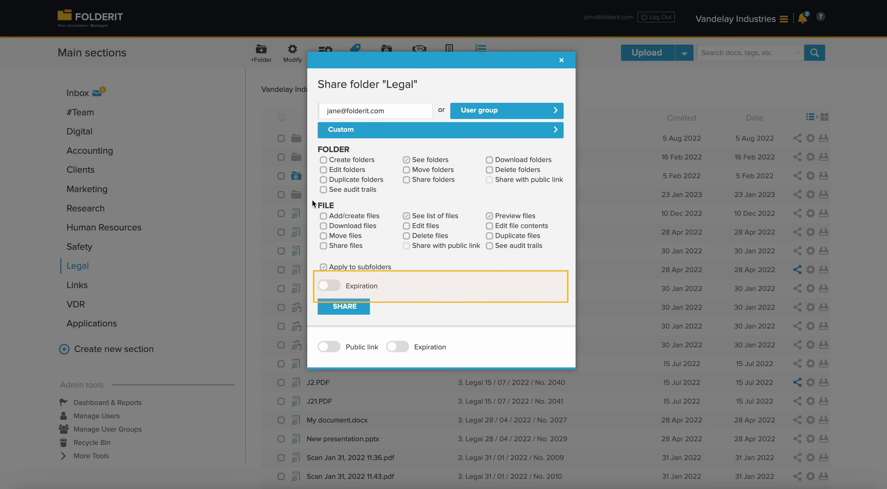
Step: Leave expiration off, enable the Legal folder's public link, copy its URL and close sharing
click(331, 288)
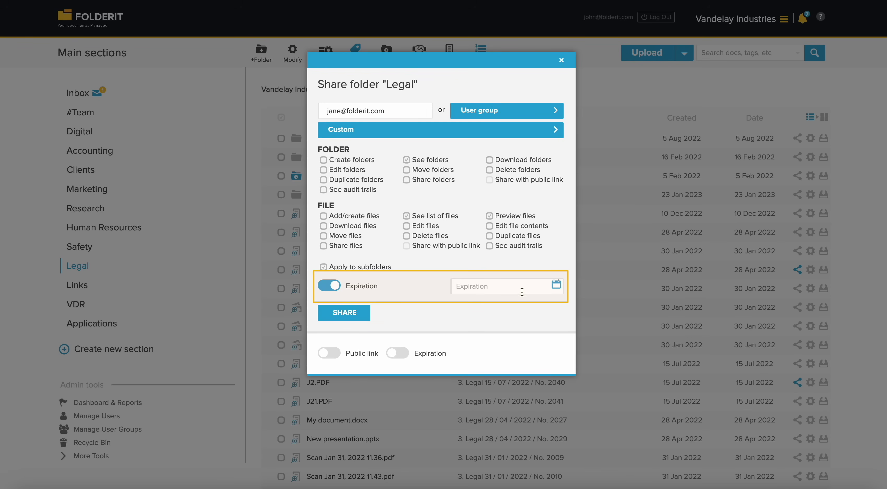
click(337, 288)
click(331, 350)
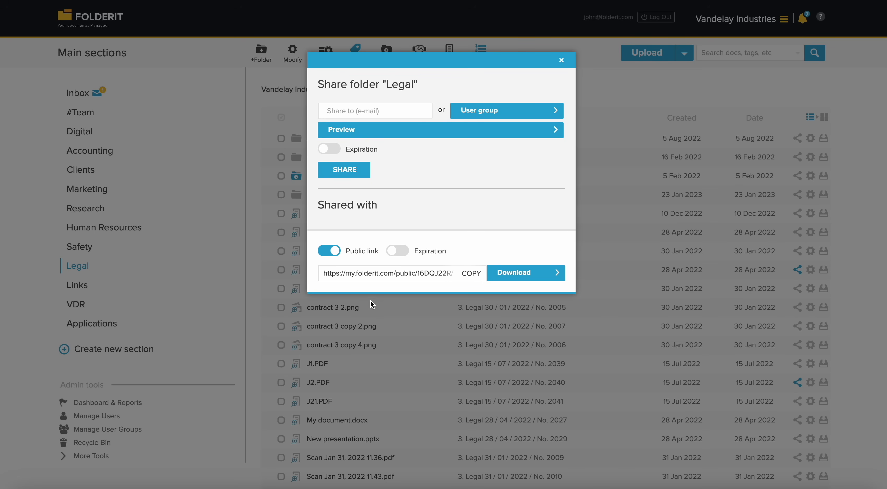
click(472, 279)
click(623, 91)
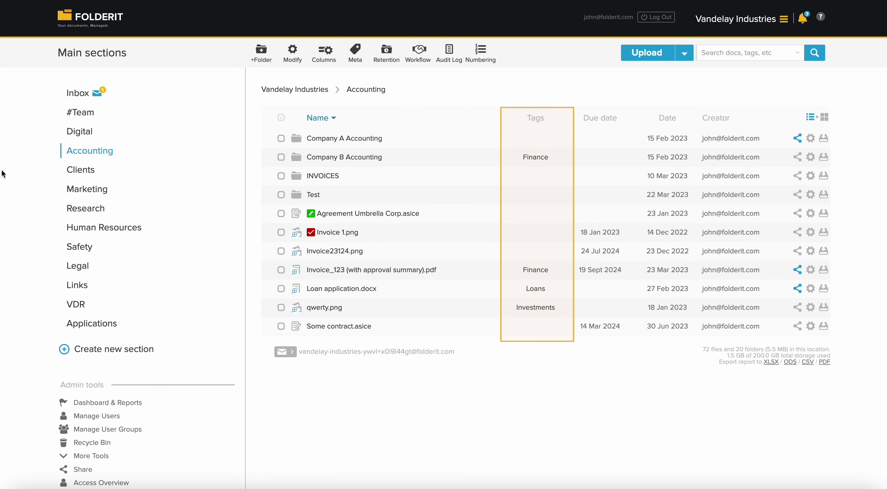
Step: In Metadata › Manage tags, confirm Finance is shared with Accountants as Editor
scroll(21, 206, down, 1)
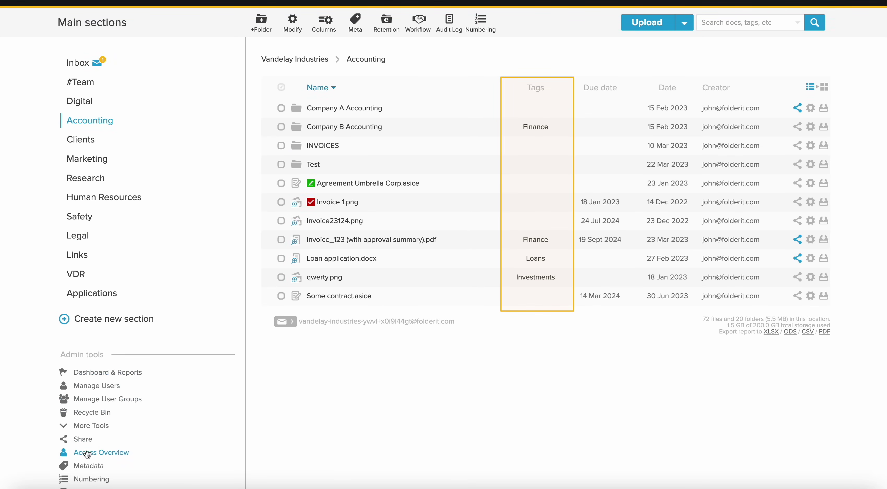
click(91, 467)
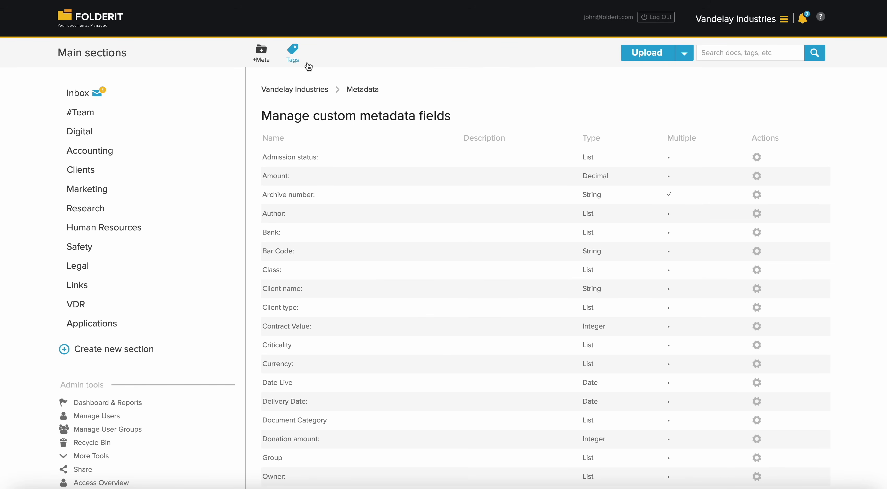
click(298, 61)
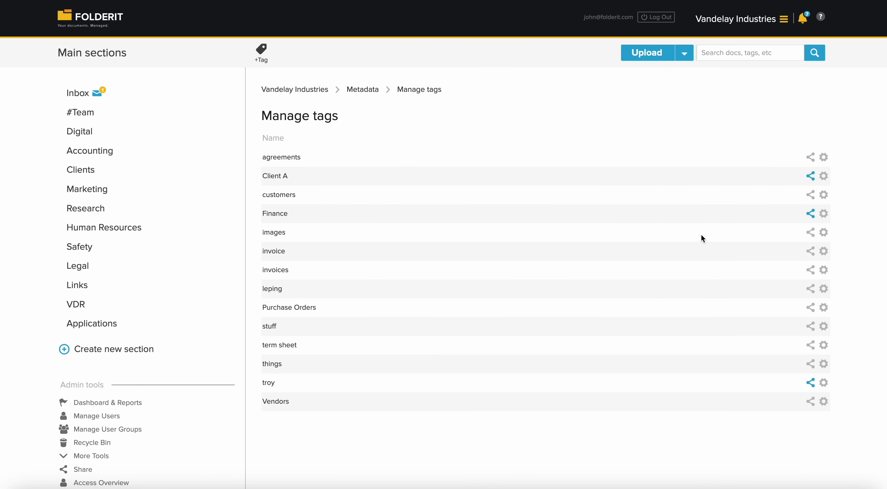
click(811, 214)
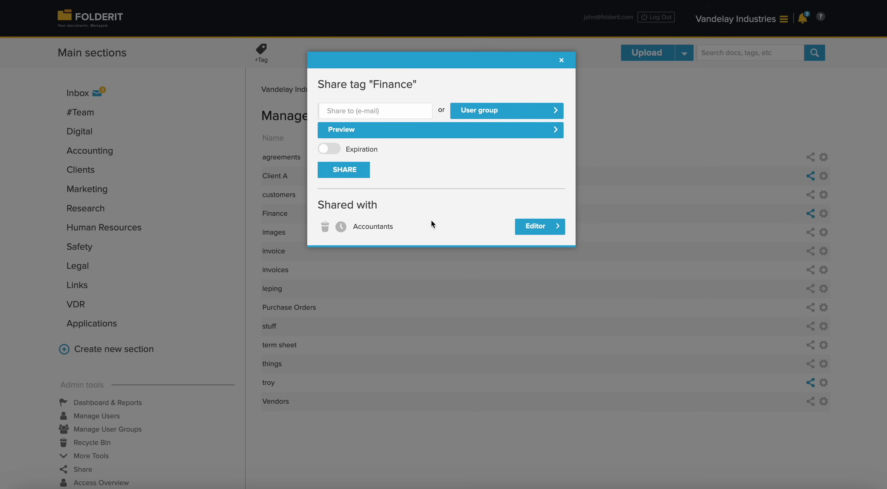
click(646, 146)
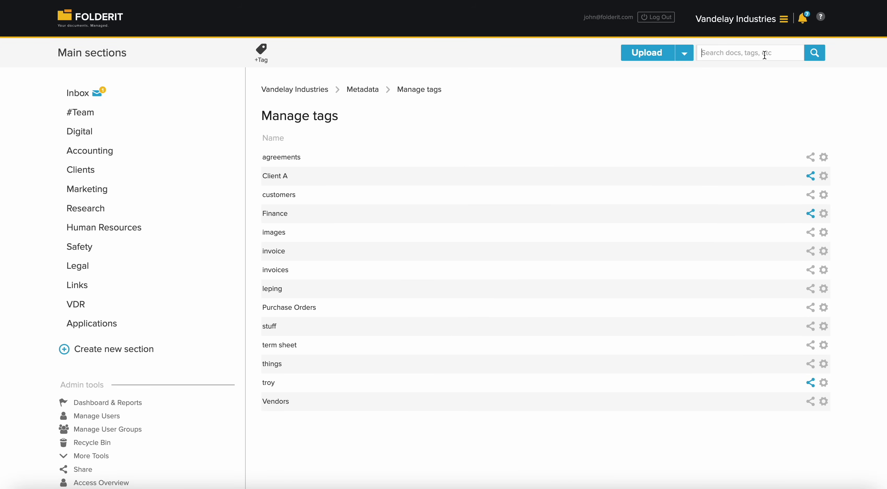
Step: Search for invoice, then for 'data protection laws', previewing the first scanned PDF result
text(invoice)
click(816, 57)
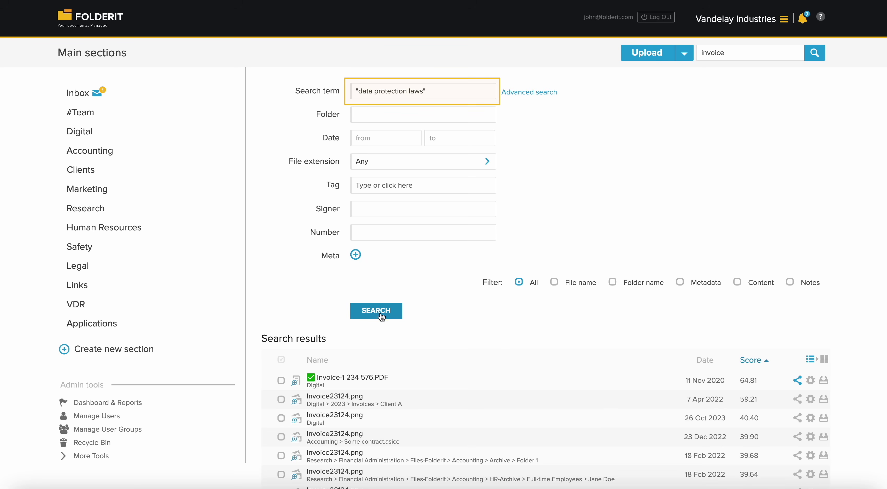
click(378, 314)
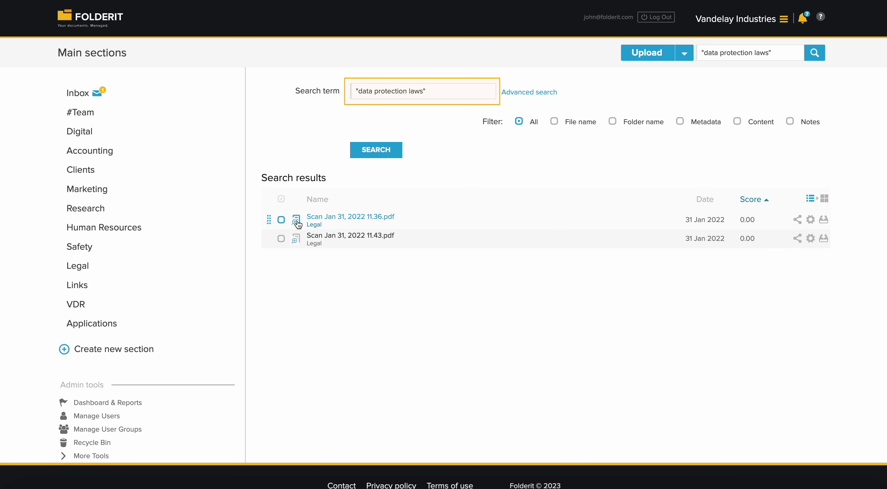
click(296, 220)
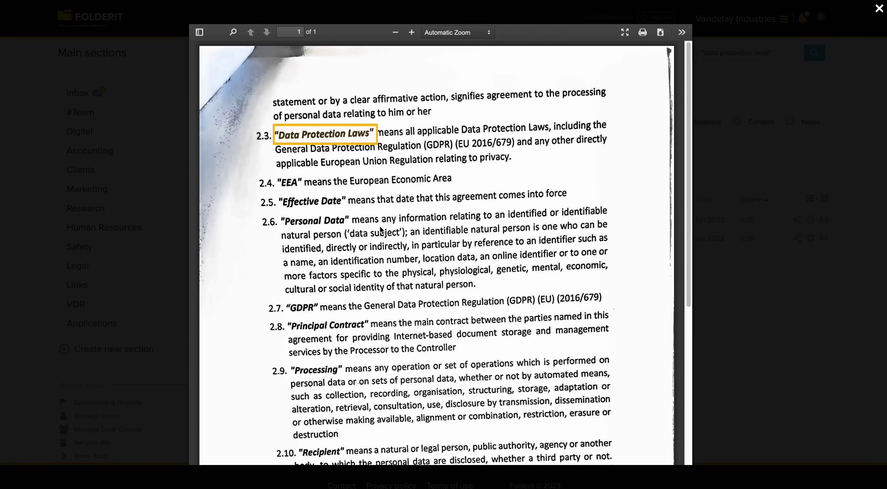
click(743, 291)
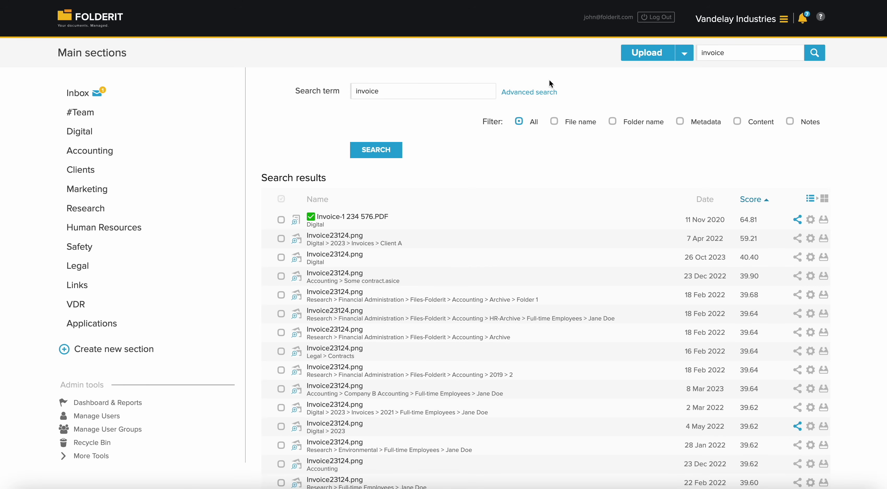
Step: Expand Advanced search, add a Meta condition and set Date from to 2023-09-01
click(529, 93)
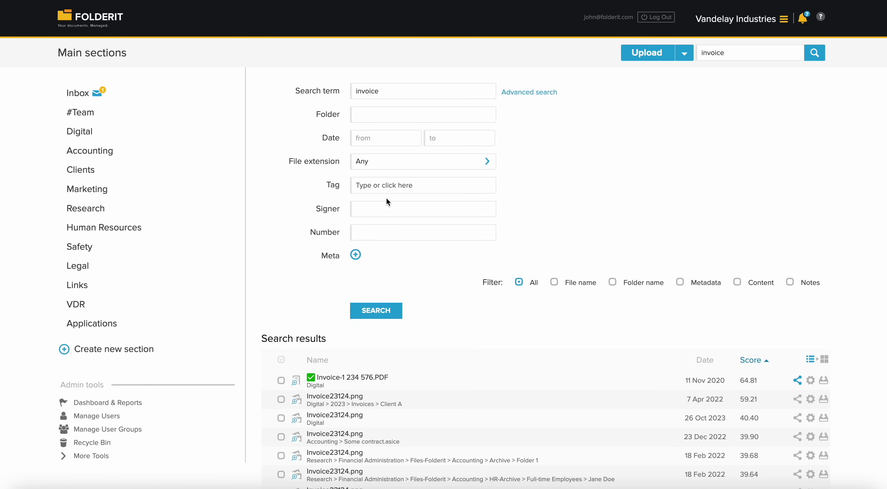
click(356, 249)
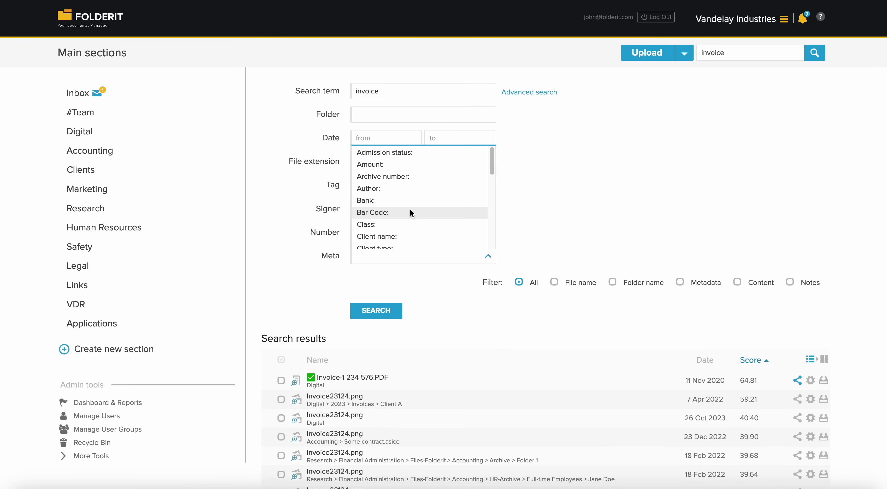
scroll(412, 194, down, 3)
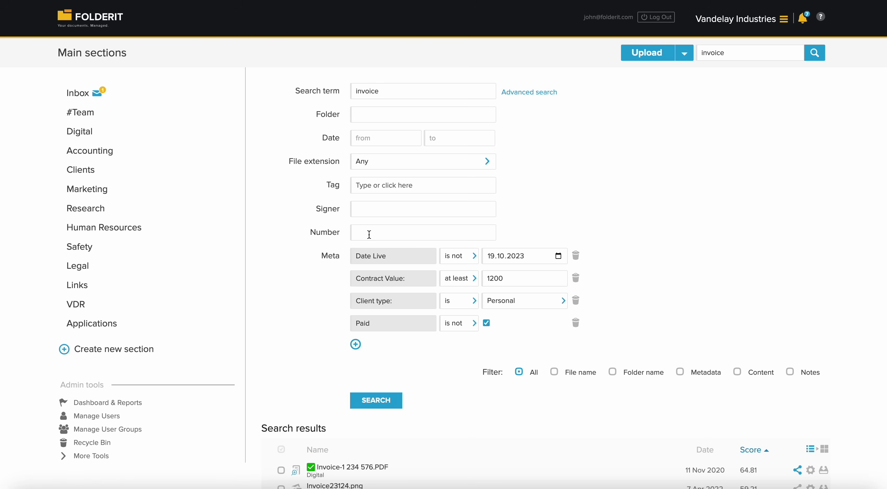
click(372, 139)
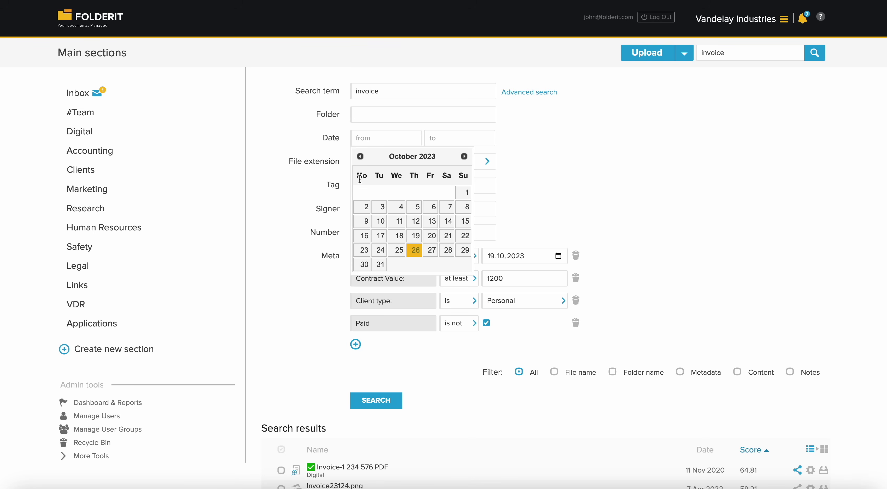
click(360, 156)
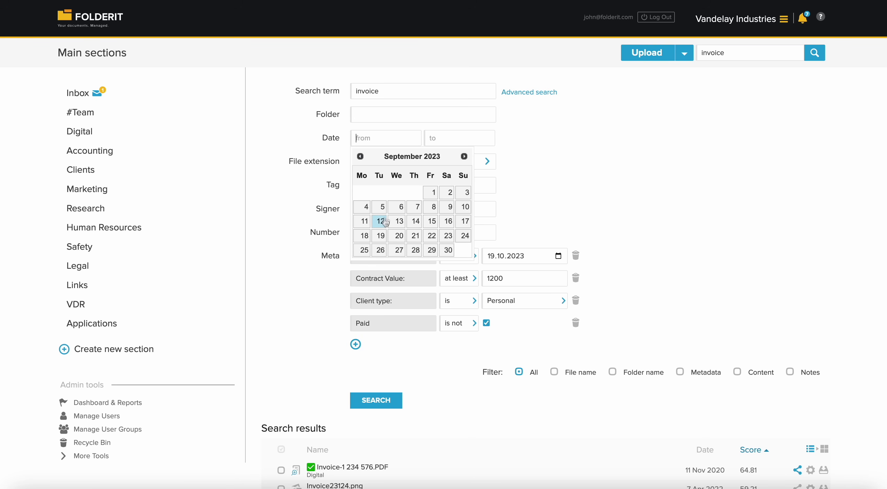
click(431, 192)
click(452, 138)
Step: Set Date to 2023-10-26, then switch to My 2nd Company and open Projects
click(485, 249)
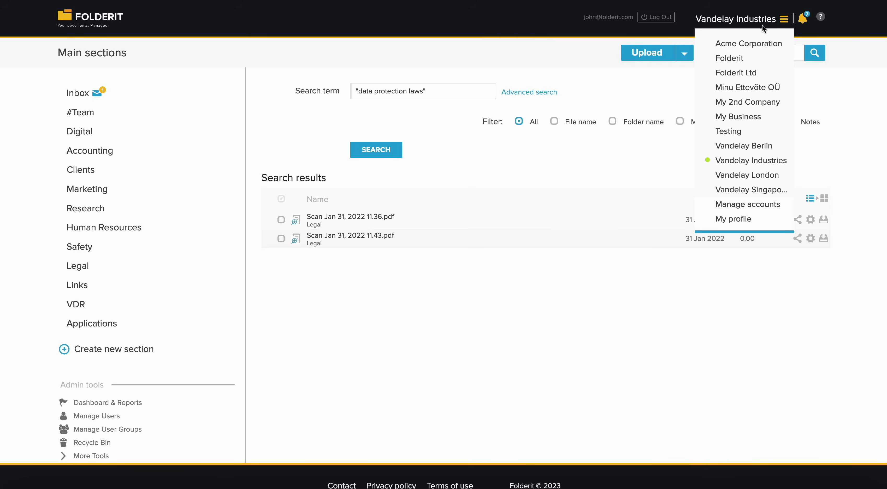
click(760, 102)
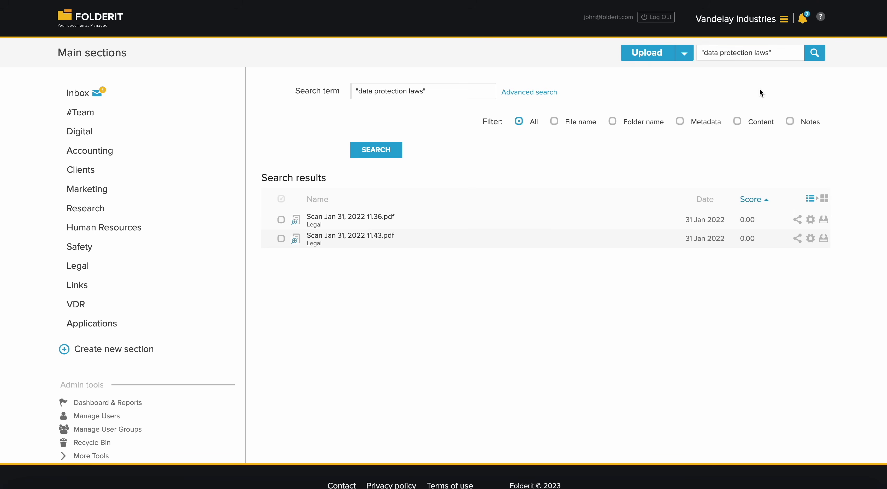
click(102, 131)
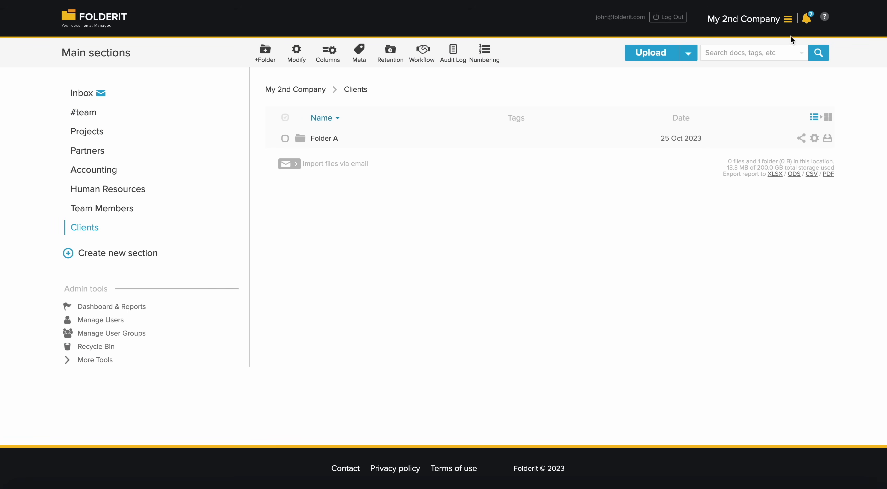
Step: Look over the My profile and Notifications settings pages
mouse_move(788, 21)
click(762, 221)
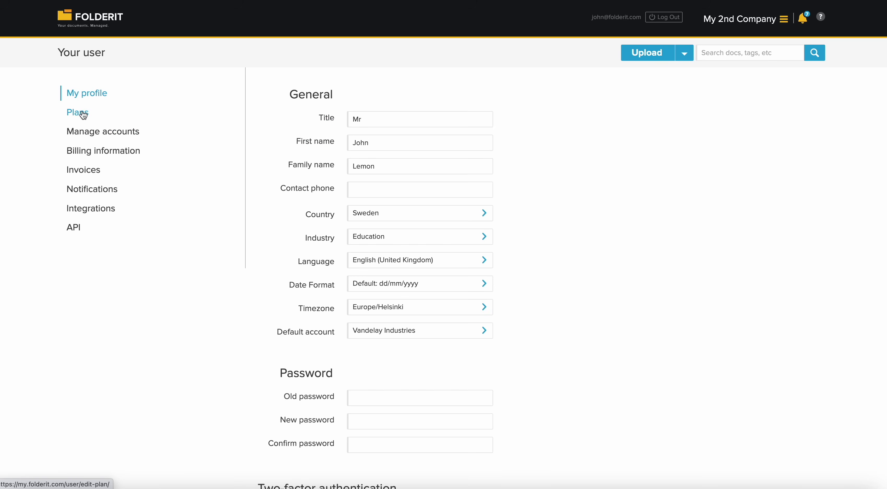
click(92, 193)
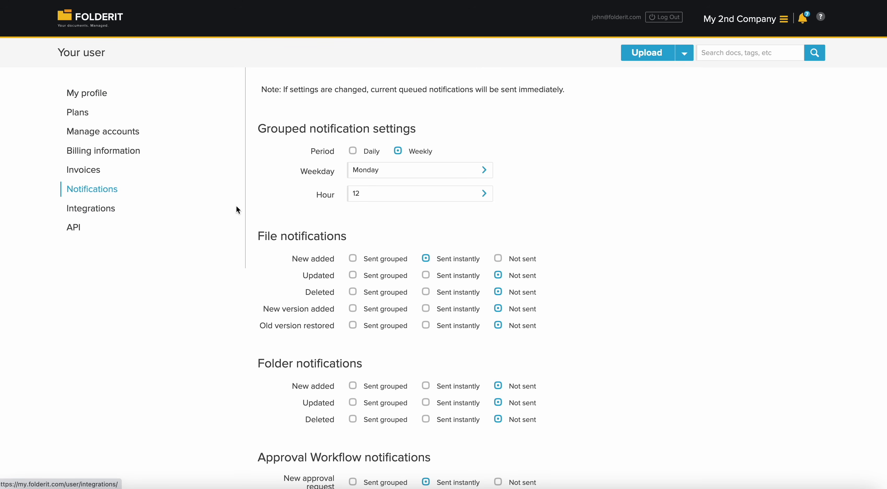
click(95, 97)
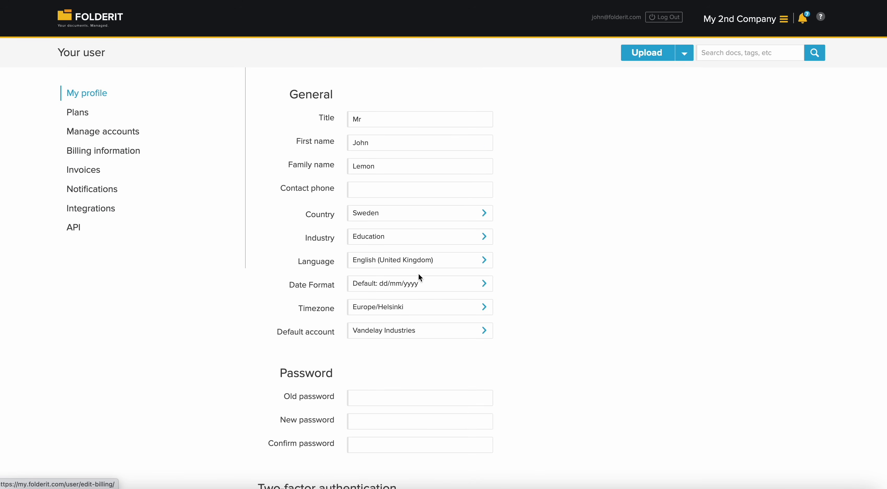
Step: Browse interface languages without changing them, view the API credentials page, and return home
click(418, 262)
scroll(448, 191, down, 10)
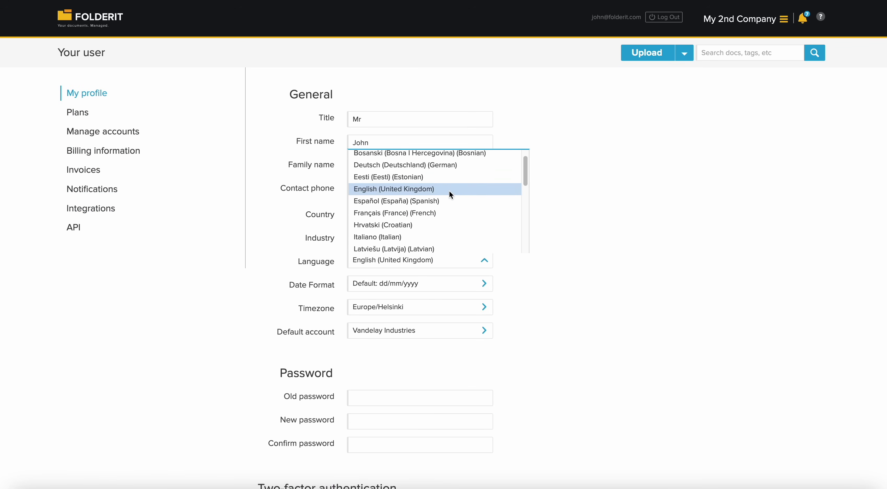
click(551, 228)
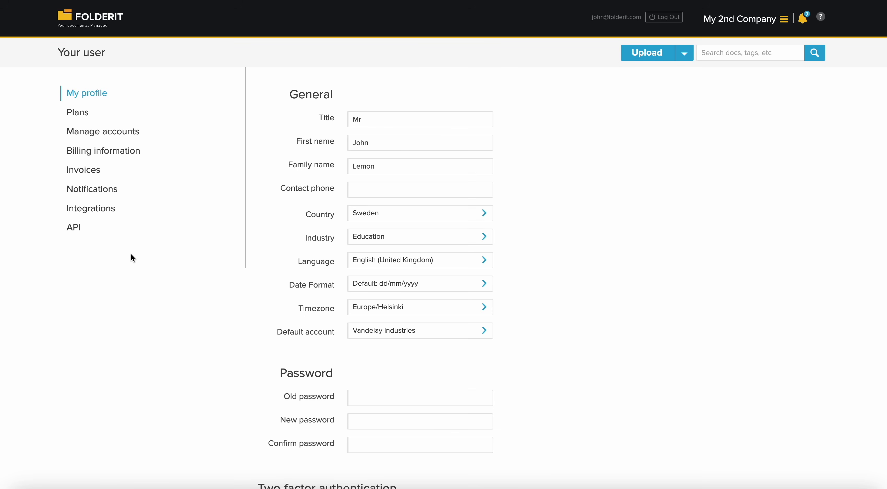
click(73, 227)
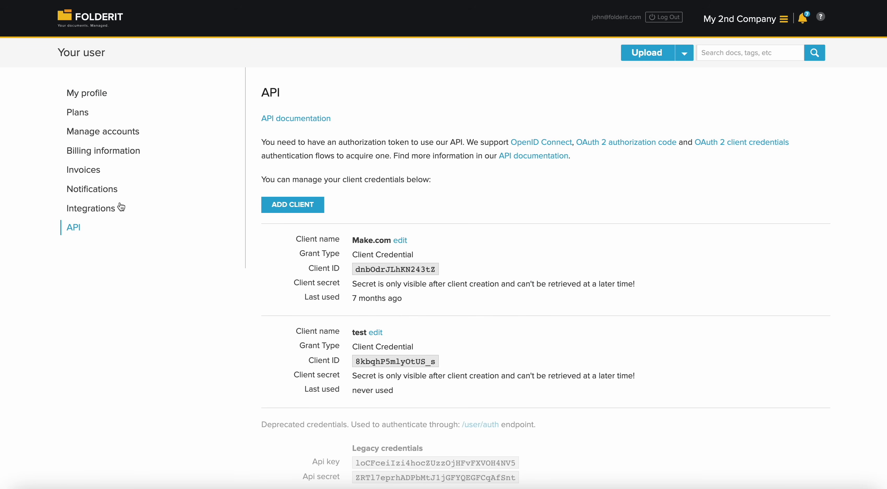
click(84, 27)
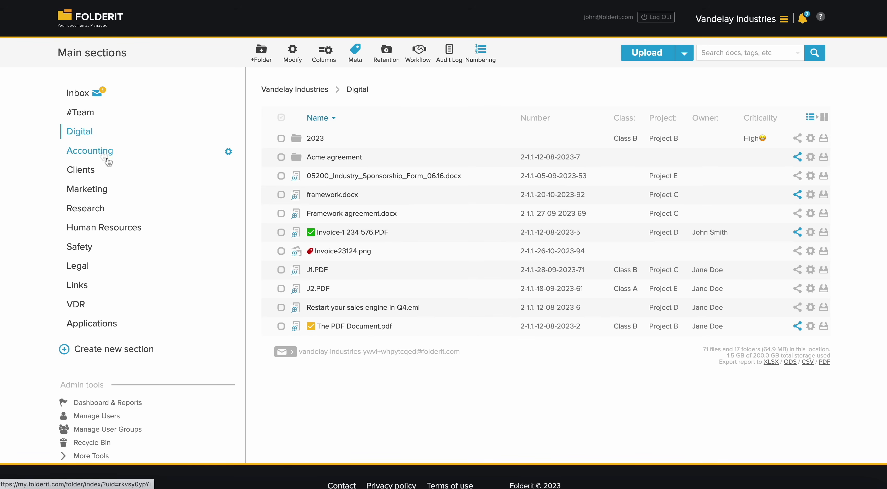